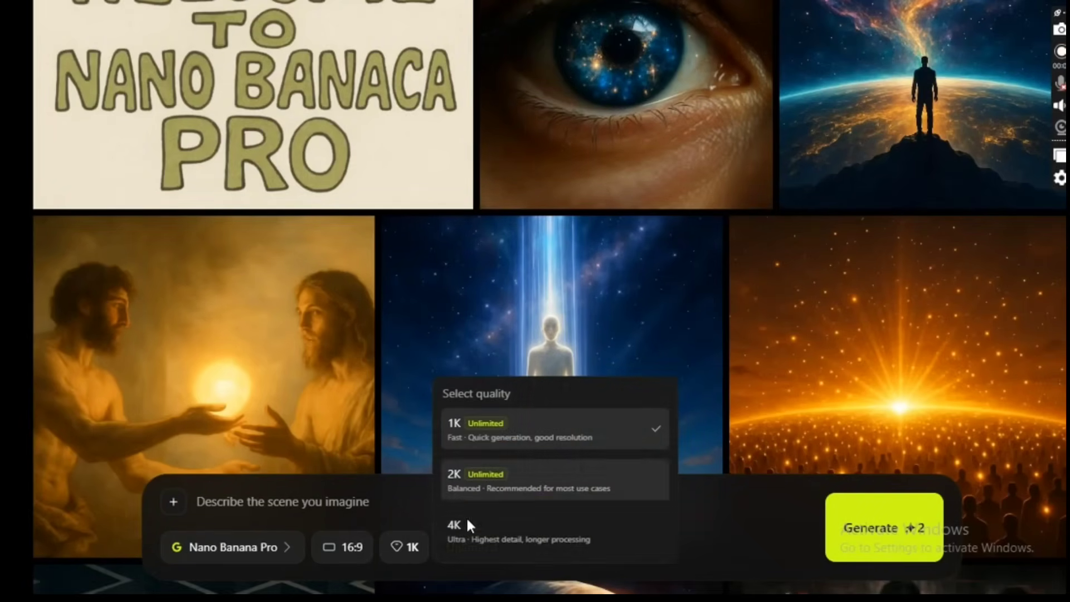
# Step: Choose 4K in the prompt bar's quality dropdown for the next Nano Banana Pro image
pyautogui.click(311, 502)
# Step: Generate the white ENERGY BOOST FORMULA – VITAMIN COMPLEX 2025 EDITION box and inspect it enlarged
pyautogui.write('Create a clean product packaging design with the text: "ENERGY BOOST FORMULA – VITAMIN COMPLEX 2025 EDITION" Make the text fully readable, sharp, and aligned.')
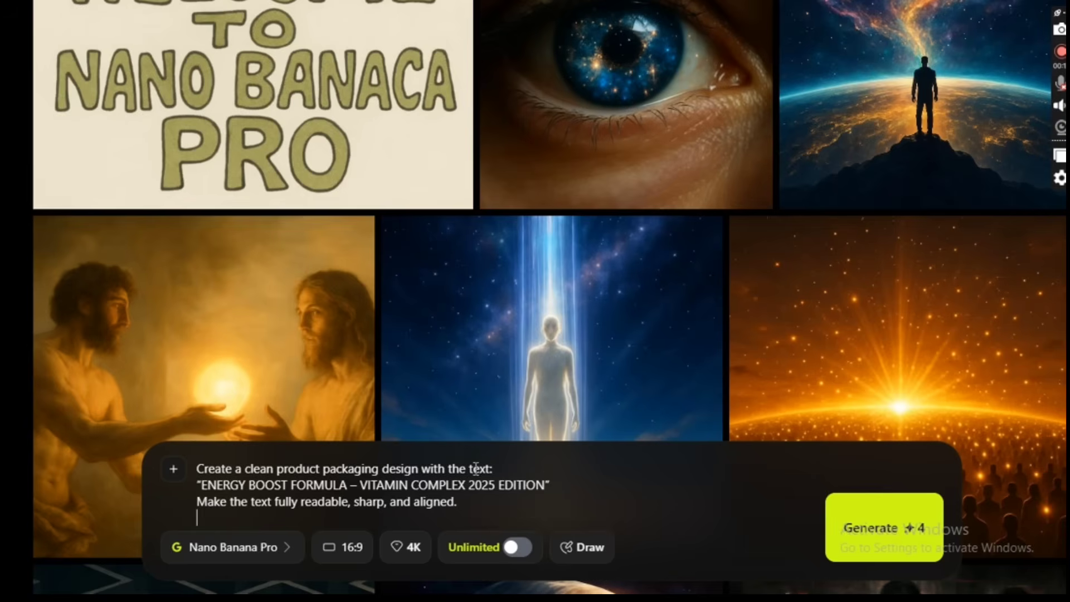
pyautogui.click(878, 556)
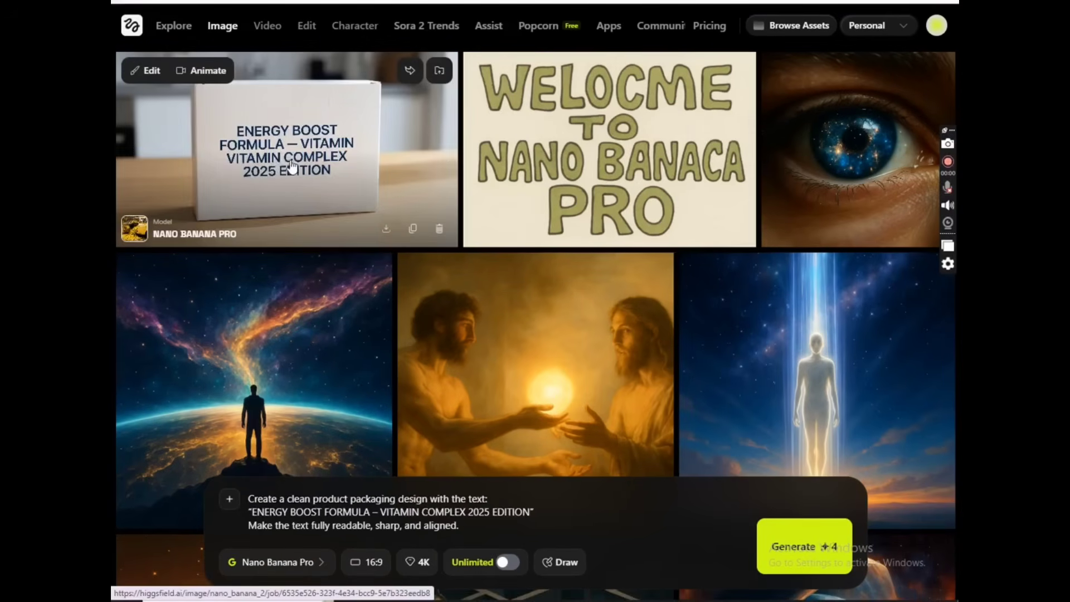
pyautogui.click(296, 163)
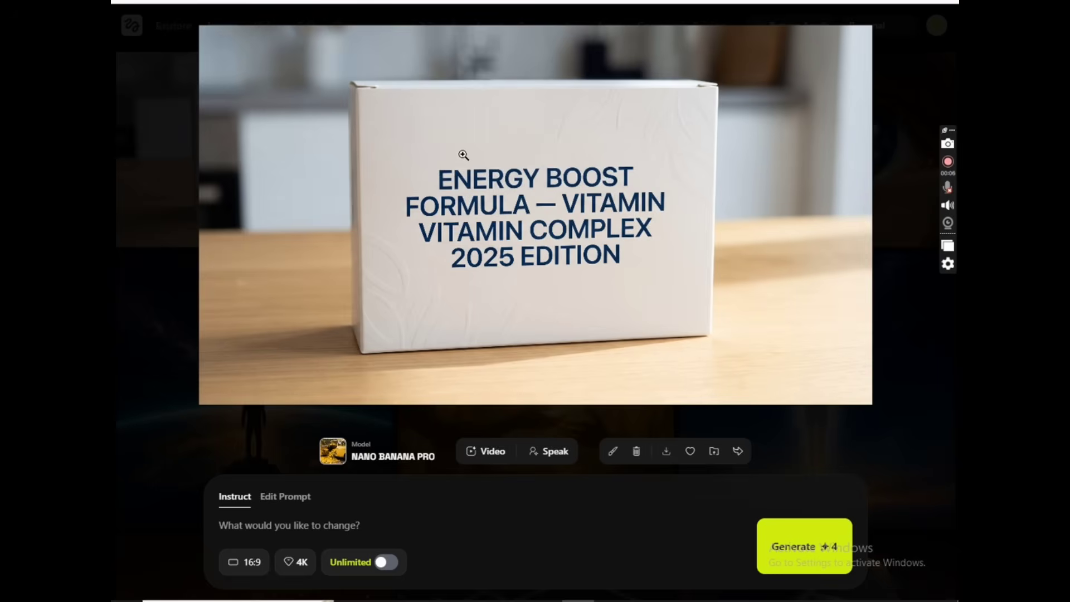
pyautogui.click(667, 304)
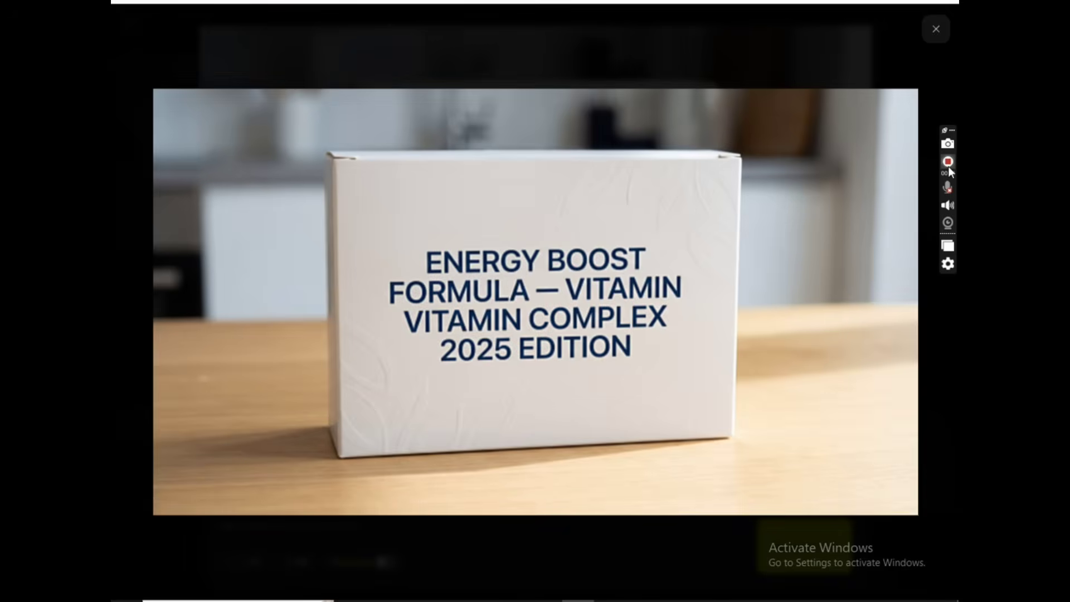
pyautogui.press('Escape')
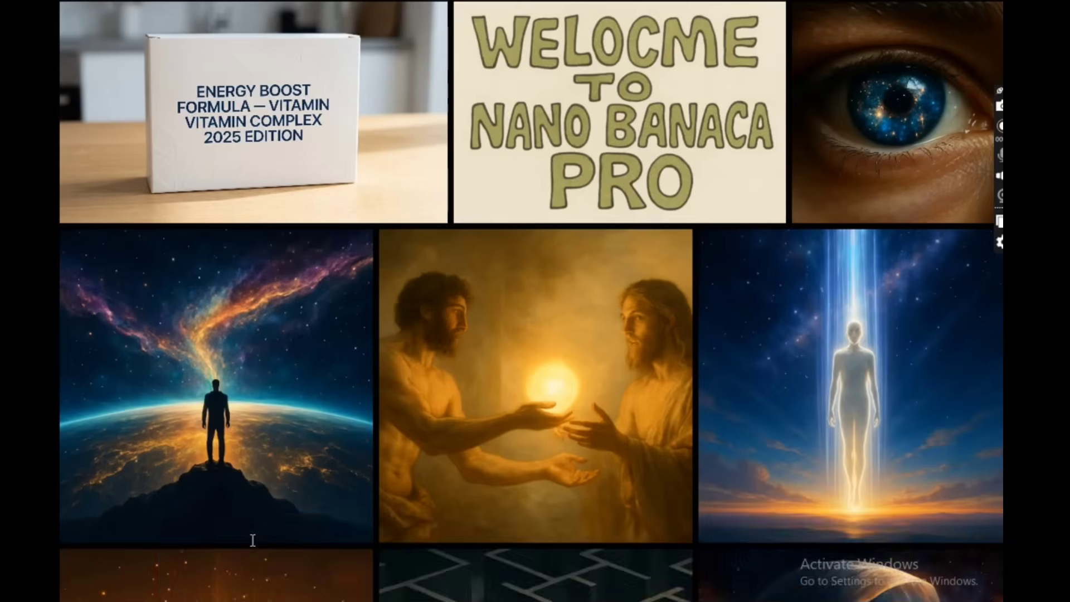
# Step: Generate the desert aqueduct infographic labelled Reservoir, Channel, Gravity Flow, City Basin and open it
pyautogui.click(262, 538)
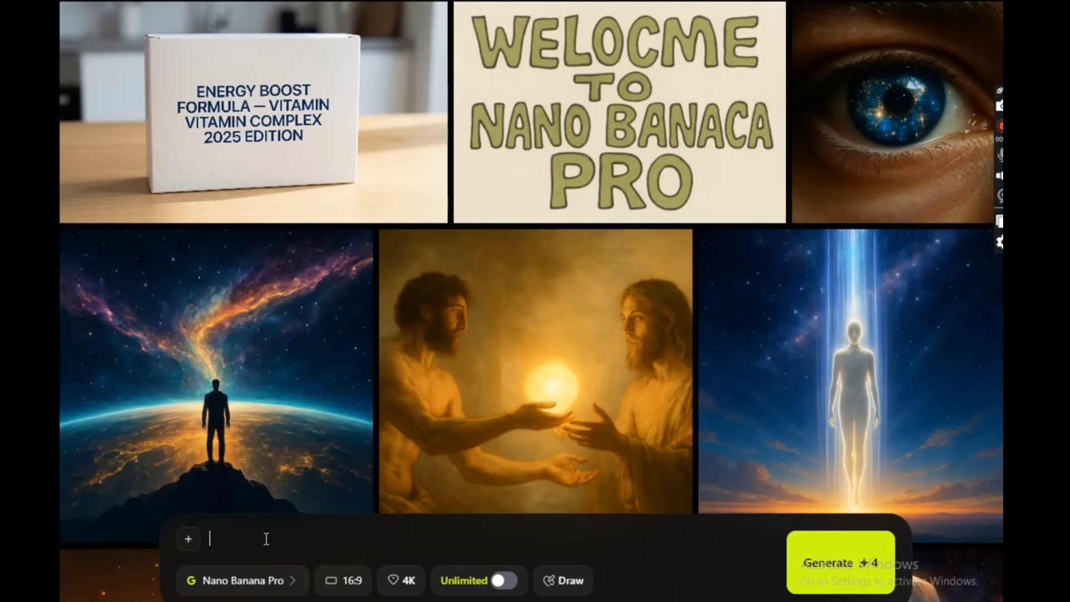
pyautogui.write('A clean infographic explaining an ancient desert aqueduct. Include labels: "Reservoir," "Channel," "Gravity Flow," "City Basin." Numbers and structure must be logical. 2K resolution.')
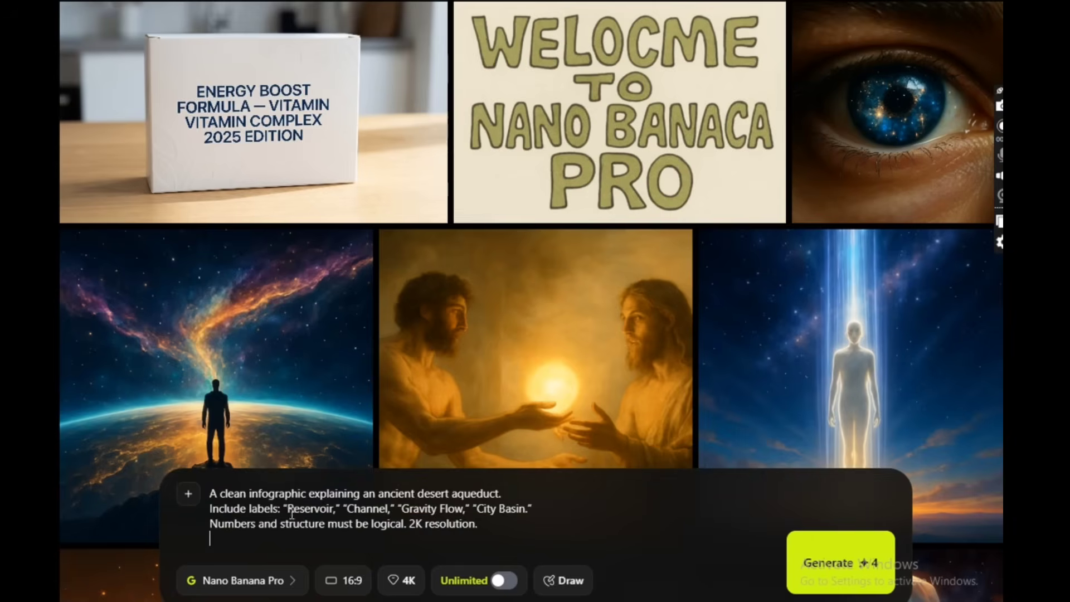
pyautogui.click(812, 551)
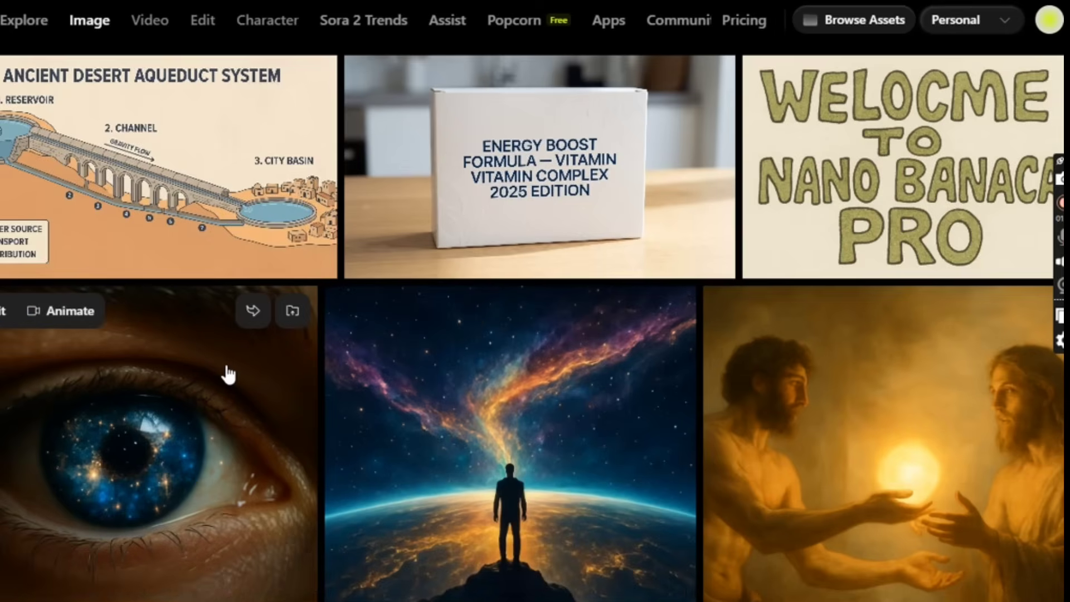
pyautogui.click(219, 129)
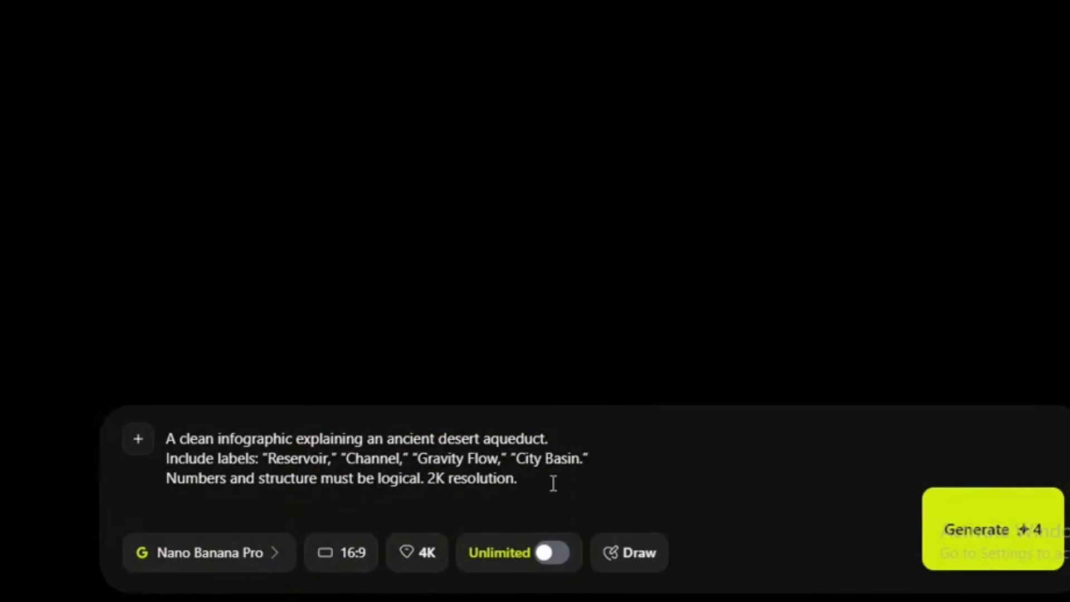
pyautogui.hotkey('ctrl', 'a')
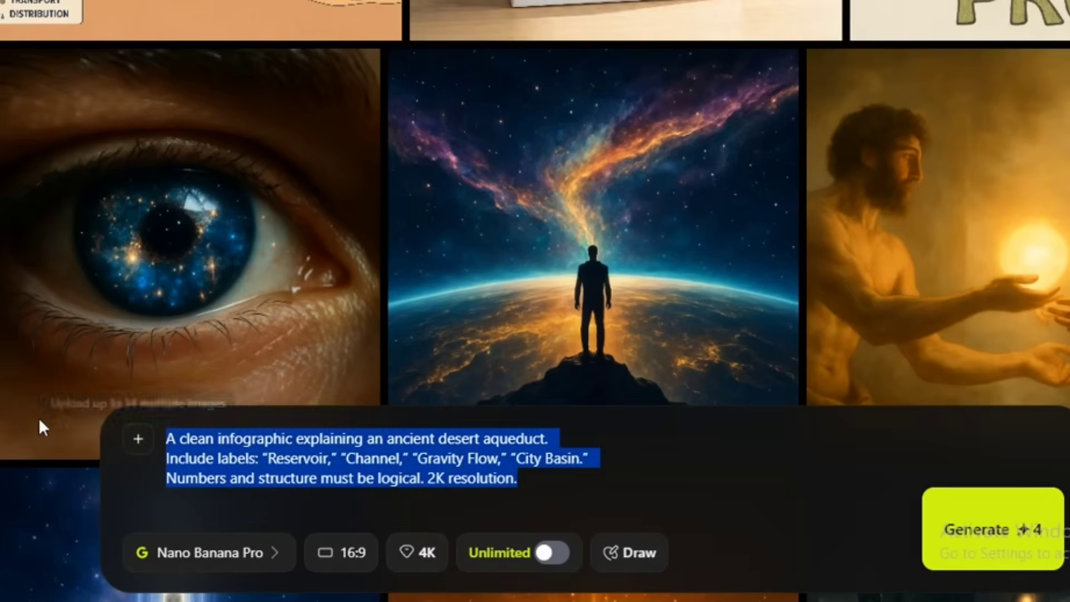
# Step: Replace the prompt with the desert explorer portrait prompt and generate it
pyautogui.press('BackSpace')
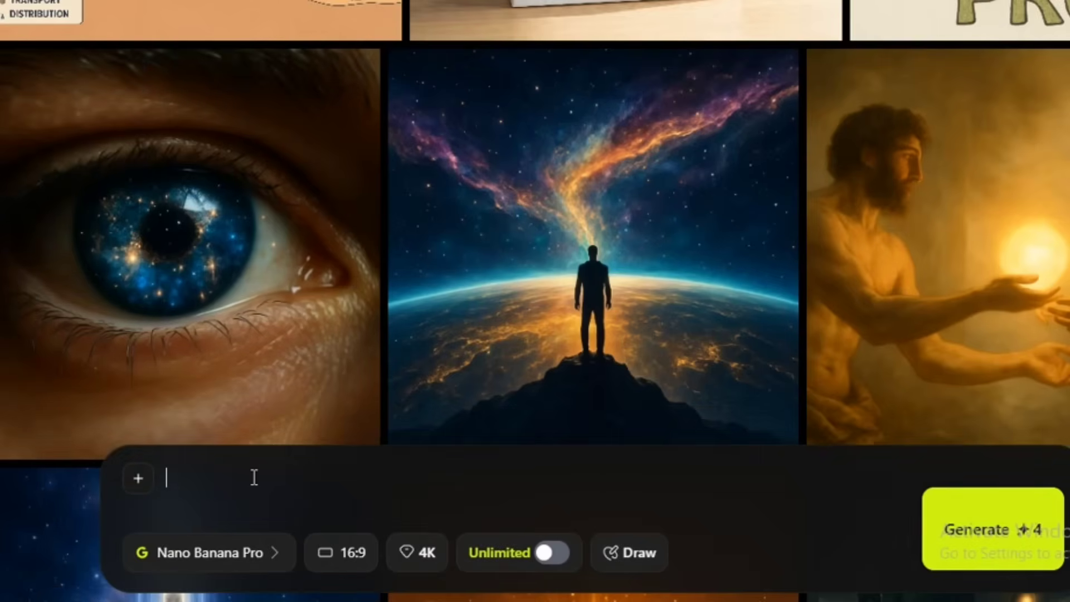
pyautogui.write('Cinematic portrait of Brad Pitt in desert explorer gear, sharp lighting, 4K.')
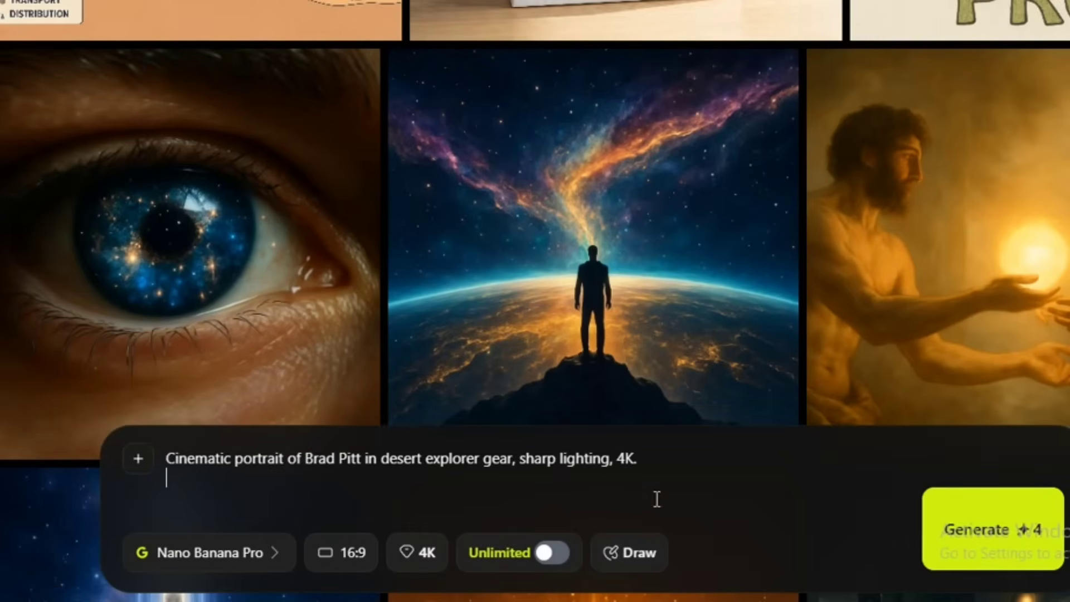
pyautogui.click(946, 530)
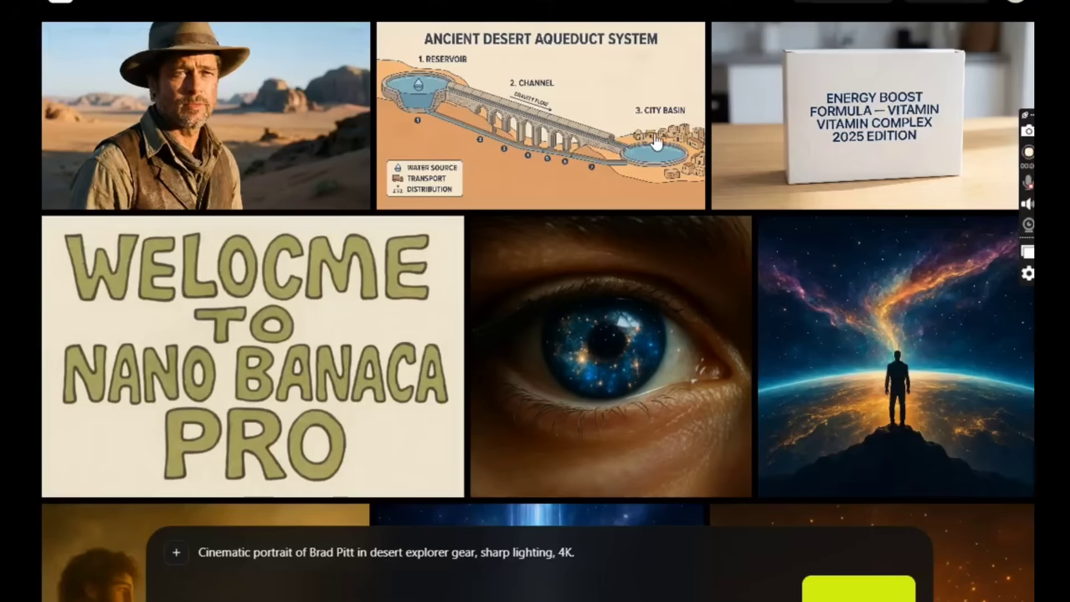
# Step: Open the finished explorer portrait and download it as a PNG
pyautogui.moveTo(658, 143)
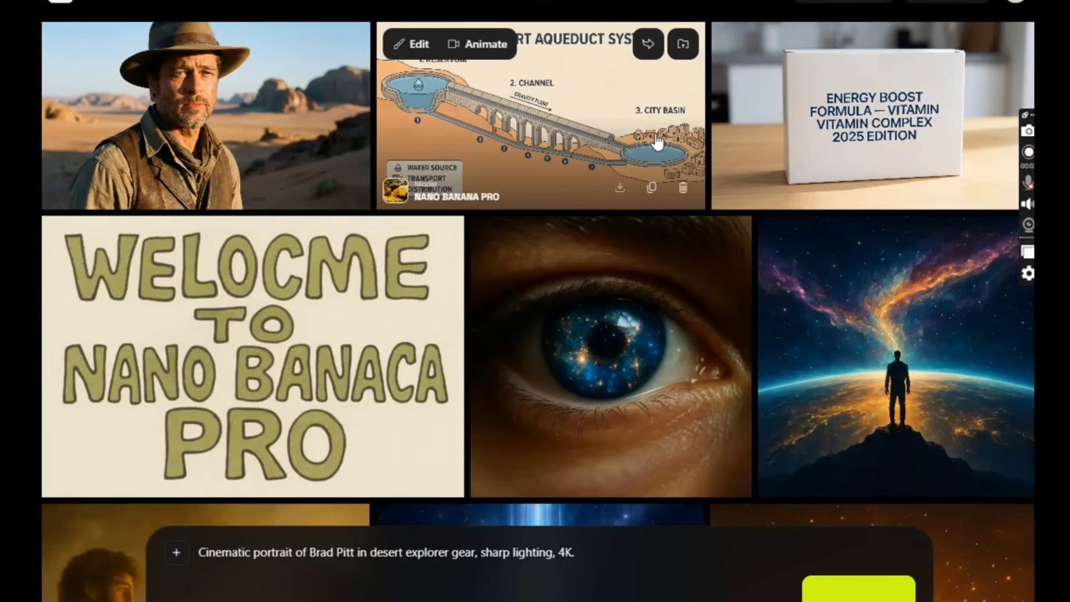
pyautogui.moveTo(280, 141)
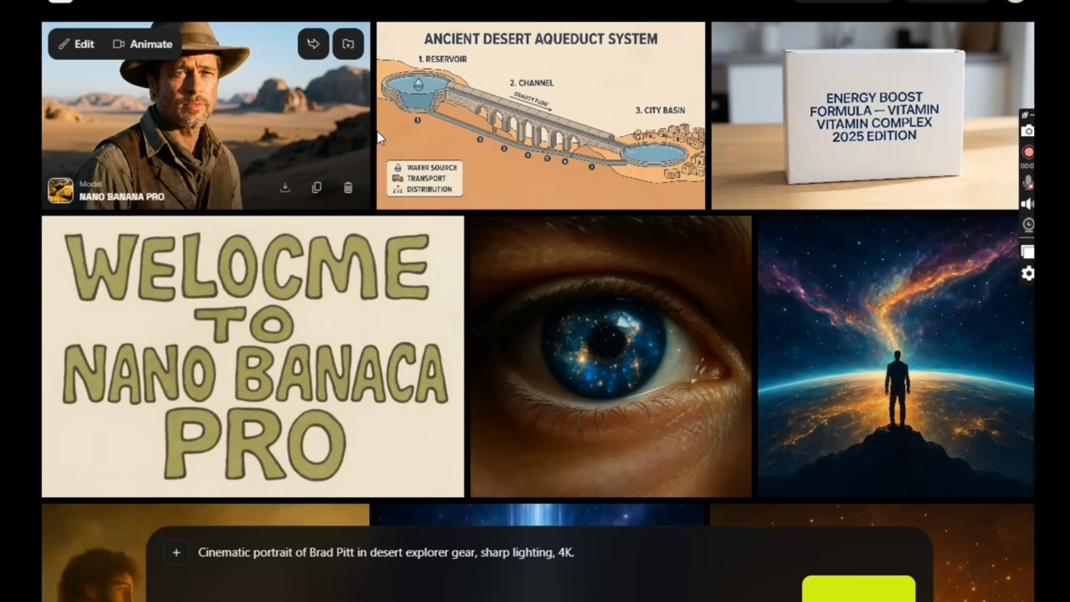
pyautogui.click(617, 132)
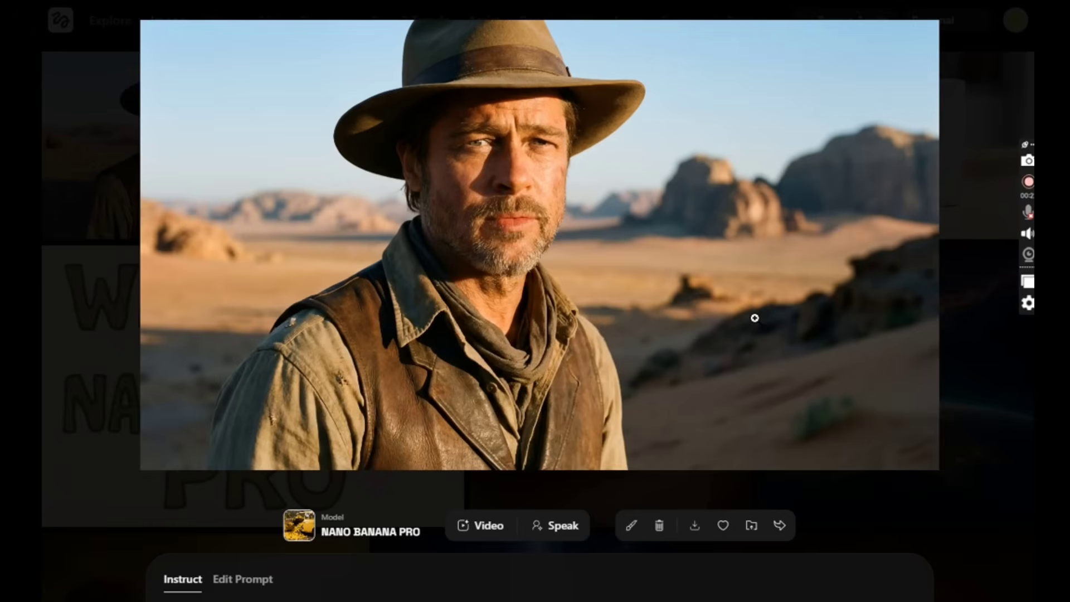
pyautogui.click(693, 529)
# Step: Show the downloaded portrait PNG in its folder and rename it after the actor
pyautogui.click(915, 47)
pyautogui.click(337, 219)
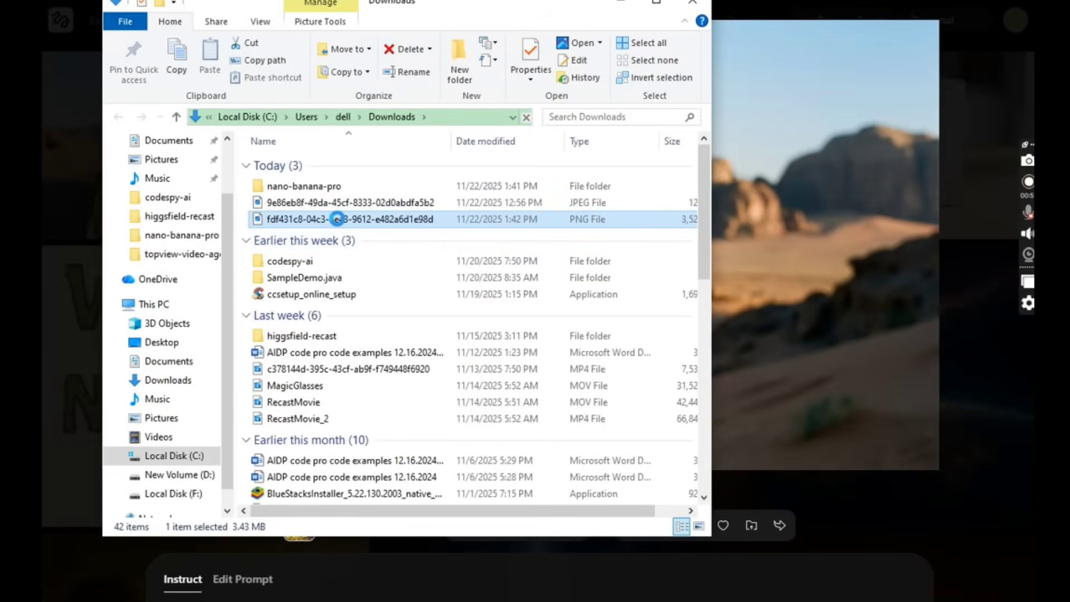
pyautogui.write('Brad-pit')
pyautogui.press('Return')
# Step: Move the renamed PNG into nano-banana-pro and pick it as the reference image to upload
pyautogui.click(313, 141)
pyautogui.moveTo(379, 225); pyautogui.dragTo(379, 223)
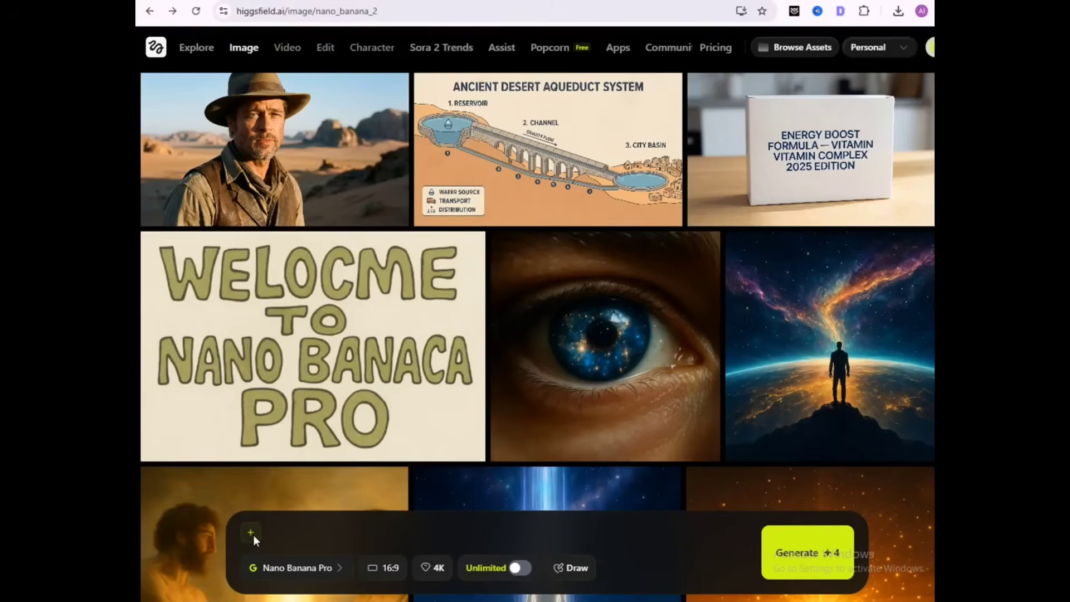
pyautogui.click(250, 532)
pyautogui.doubleClick(419, 89)
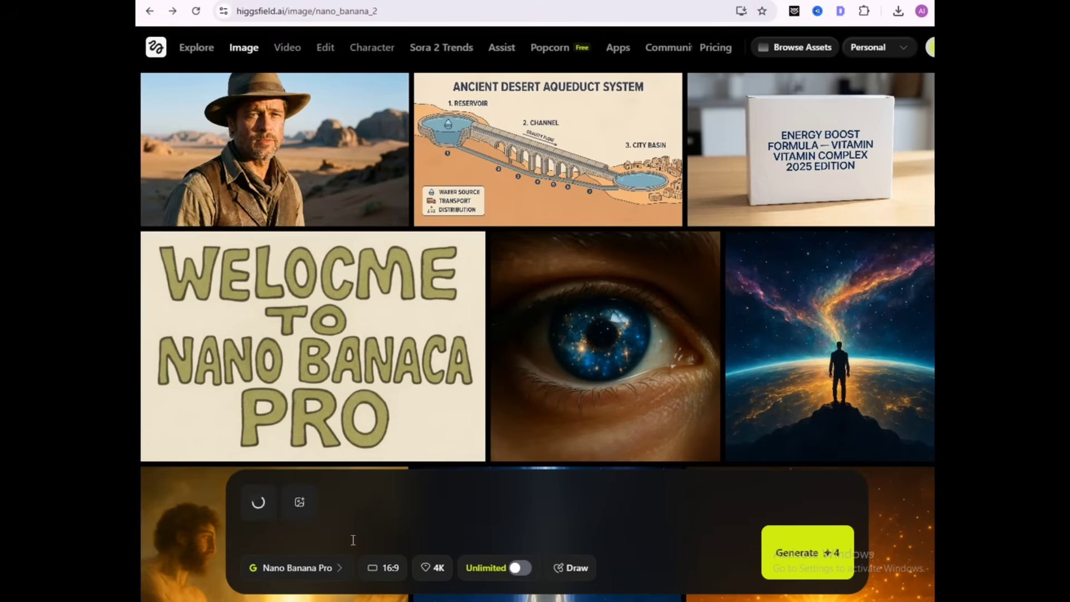
# Step: Generate the explorer inside an underground library and compare it with the portrait file
pyautogui.write('Same character (Brad Pitt) in underground library, wearing explorer outfit, cinematic lighting, 4K.')
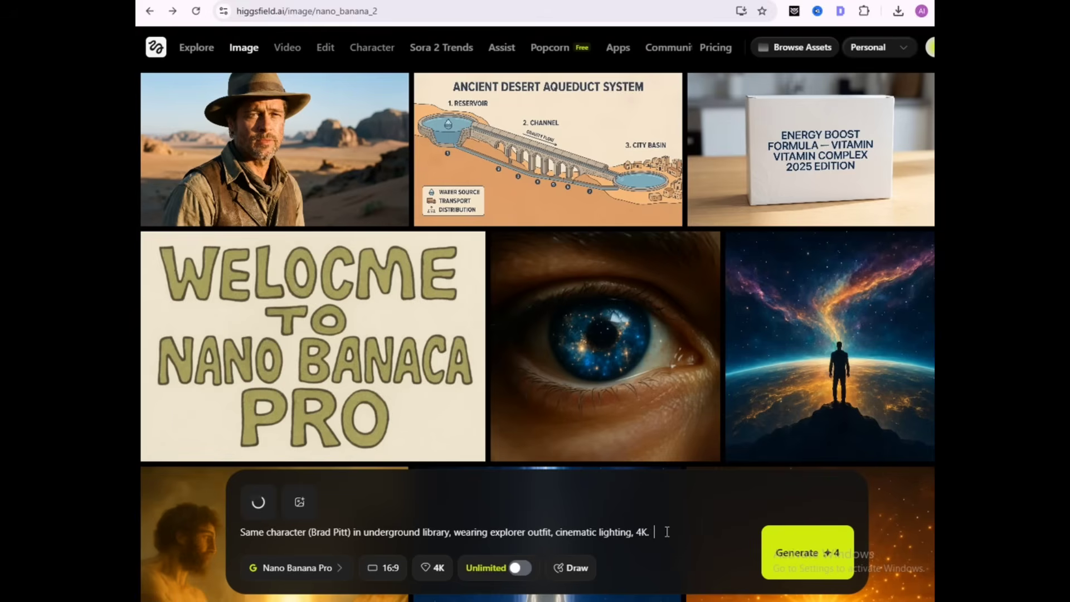
pyautogui.press('Return')
pyautogui.click(929, 47)
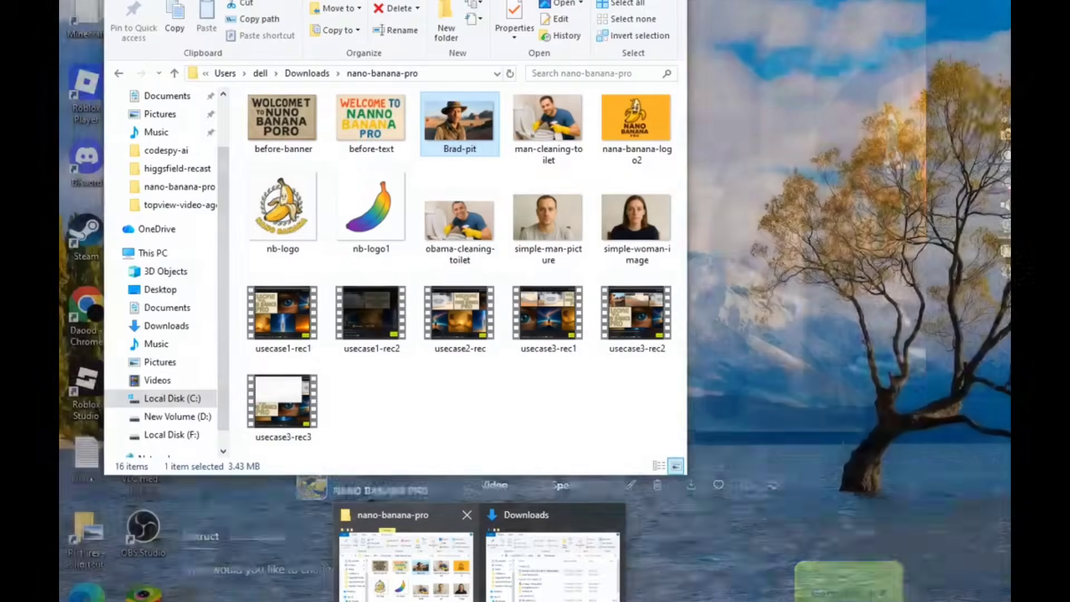
pyautogui.click(394, 554)
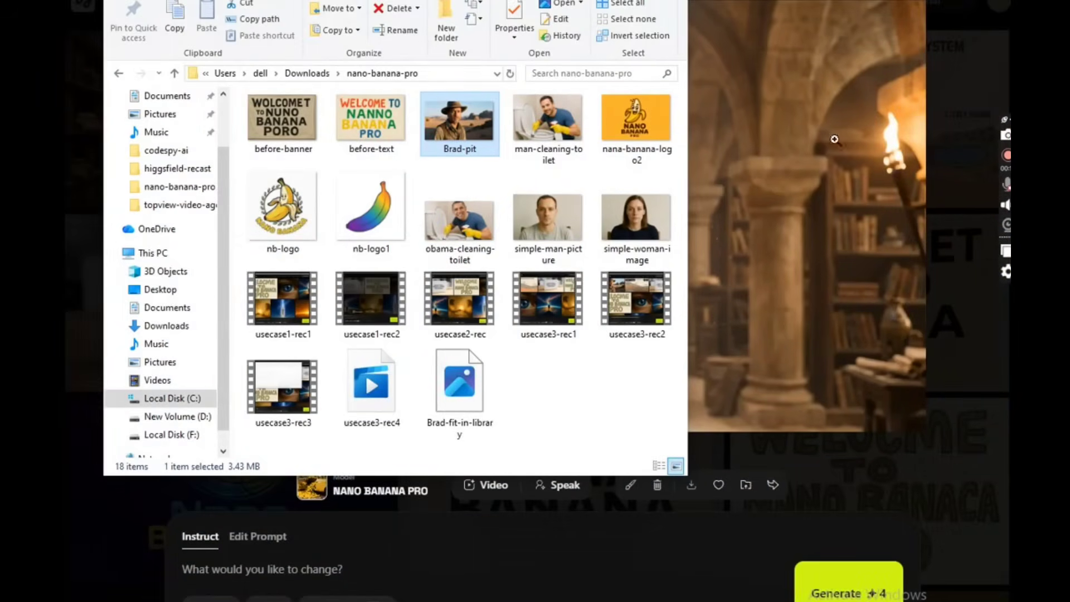
pyautogui.click(779, 119)
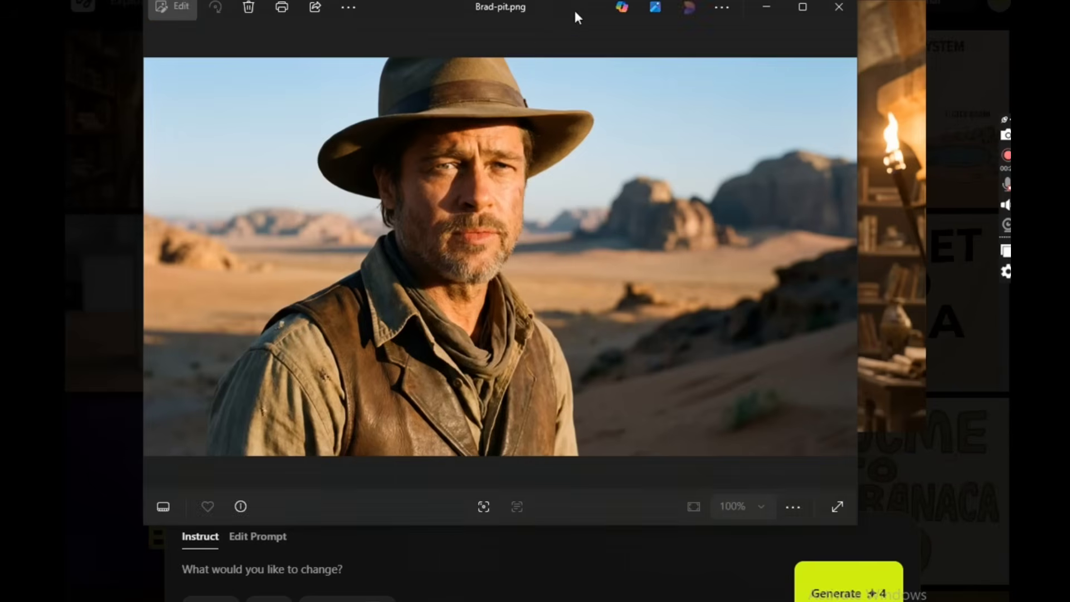
pyautogui.moveTo(577, 17); pyautogui.dragTo(690, 369)
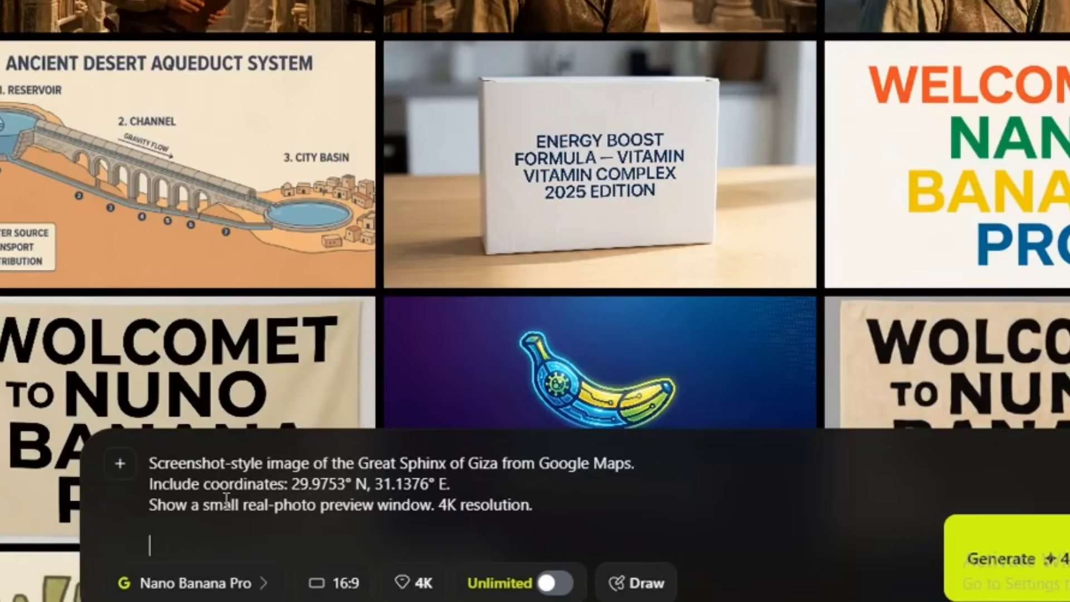
# Step: Generate the Great Sphinx map screenshot pinned at 29.9753° N, 31.1376° E and preview it
pyautogui.click(985, 583)
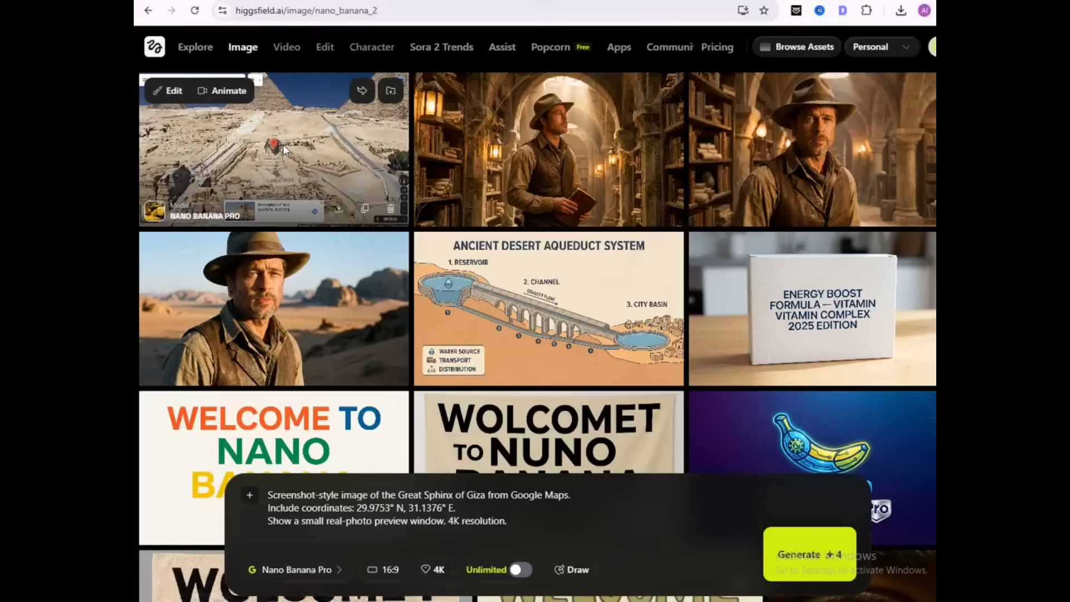
pyautogui.click(267, 145)
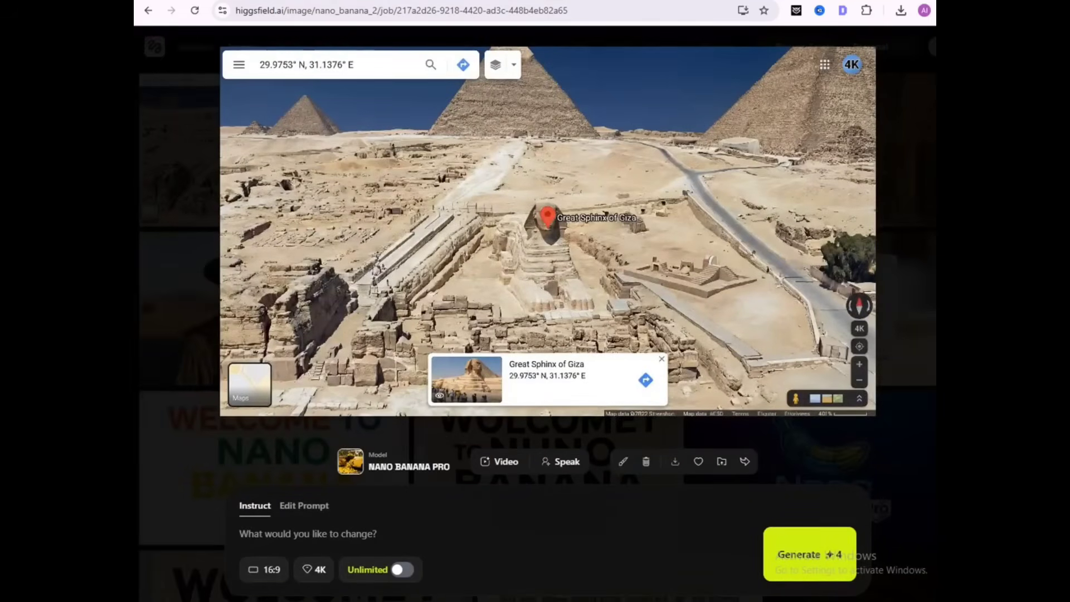
pyautogui.press('Escape')
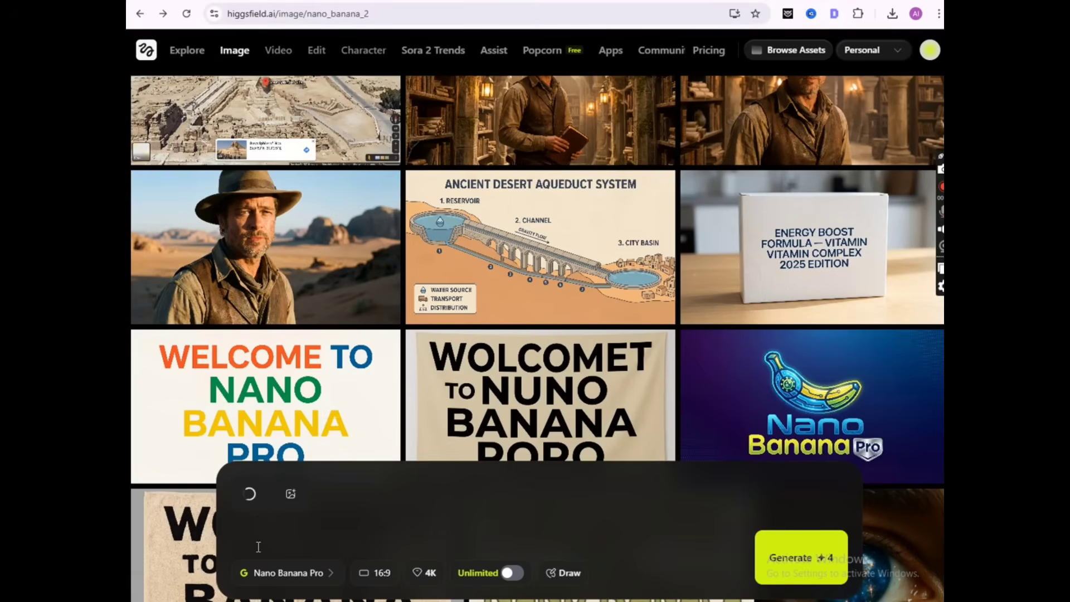
# Step: Generate the labelled Bugatti teardown image from the pasted prompt and view it full-screen
pyautogui.write('Take this Bugatti car apart into small labeled parts. Technical manual style, 2K.')
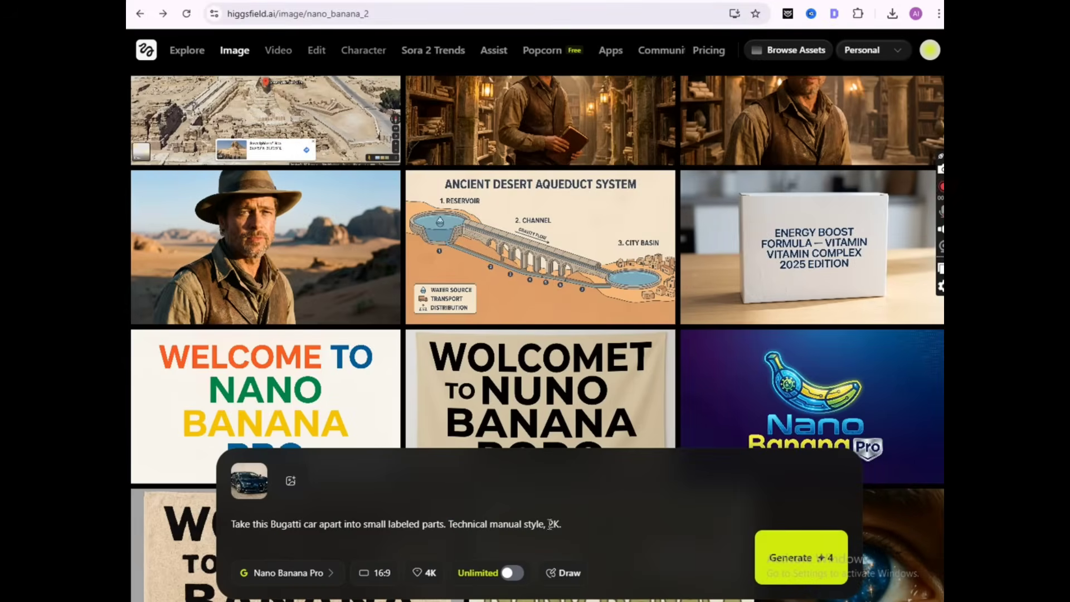
pyautogui.click(806, 557)
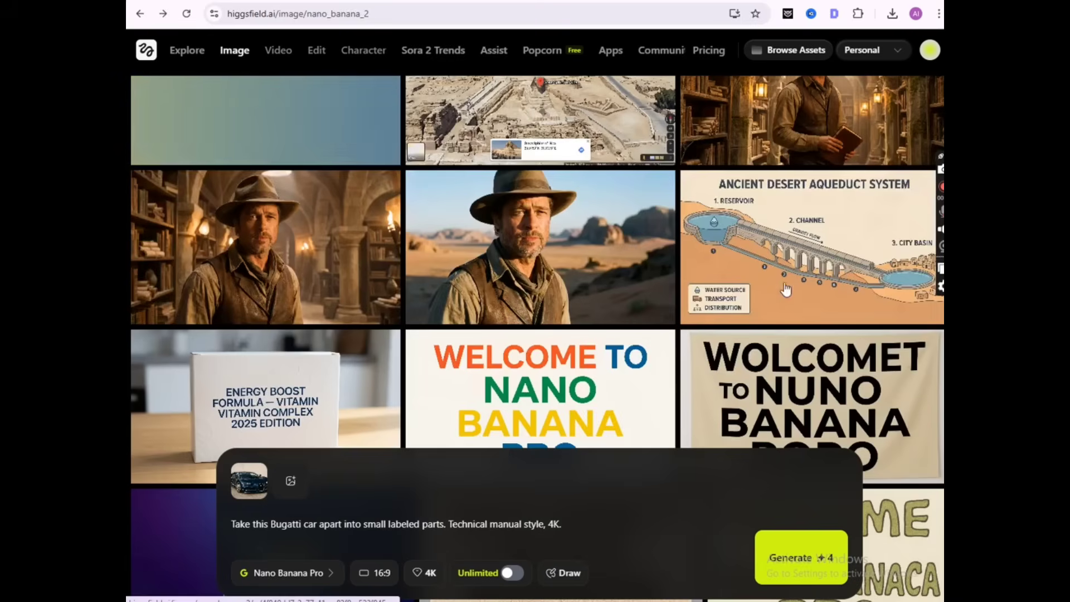
pyautogui.scroll(1, 151, 160)
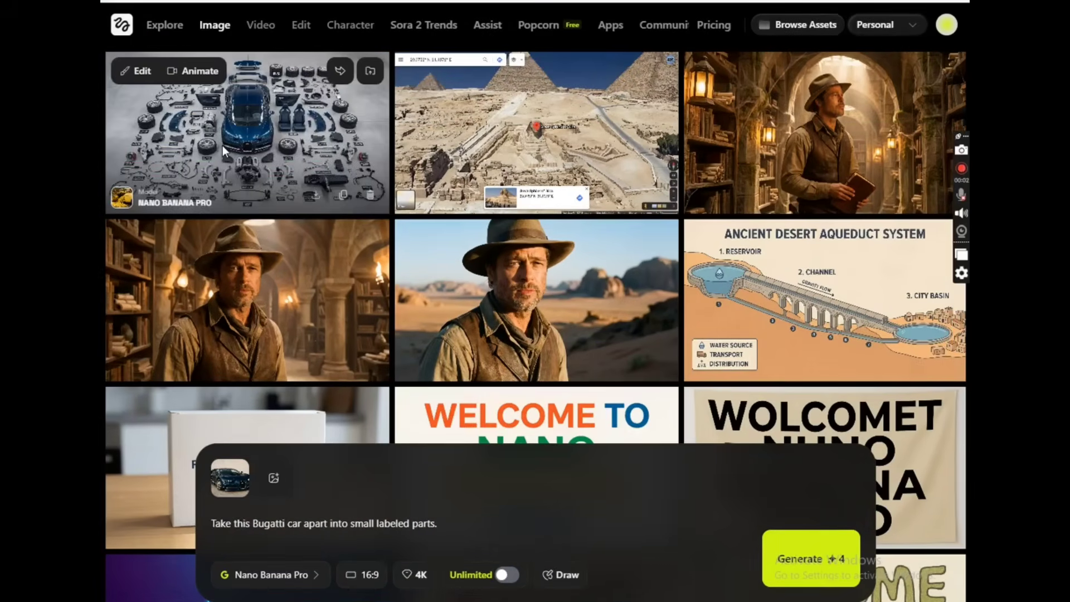
pyautogui.click(222, 147)
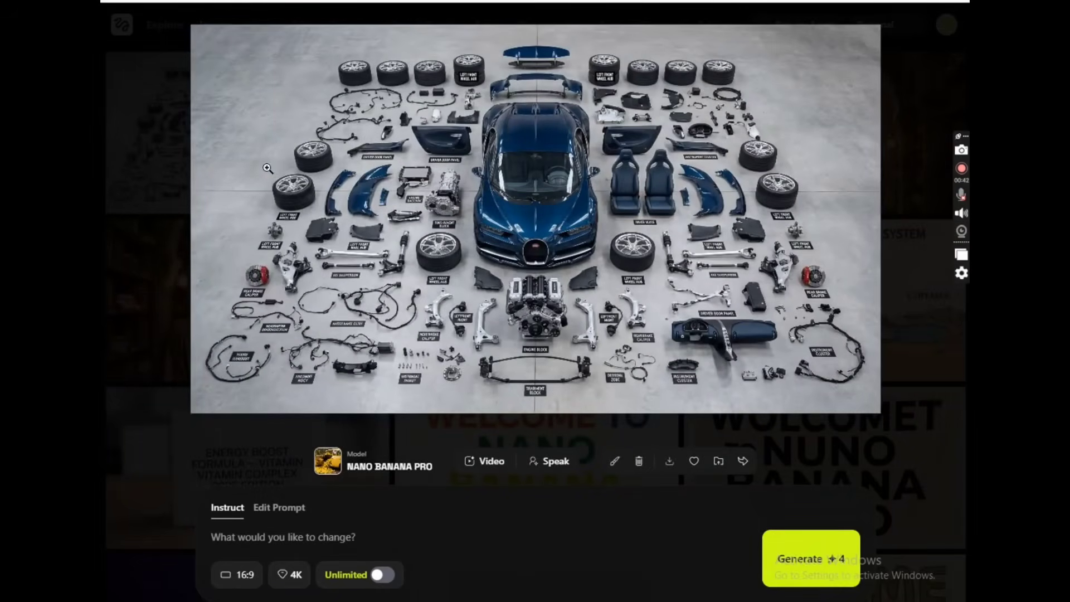
pyautogui.click(674, 214)
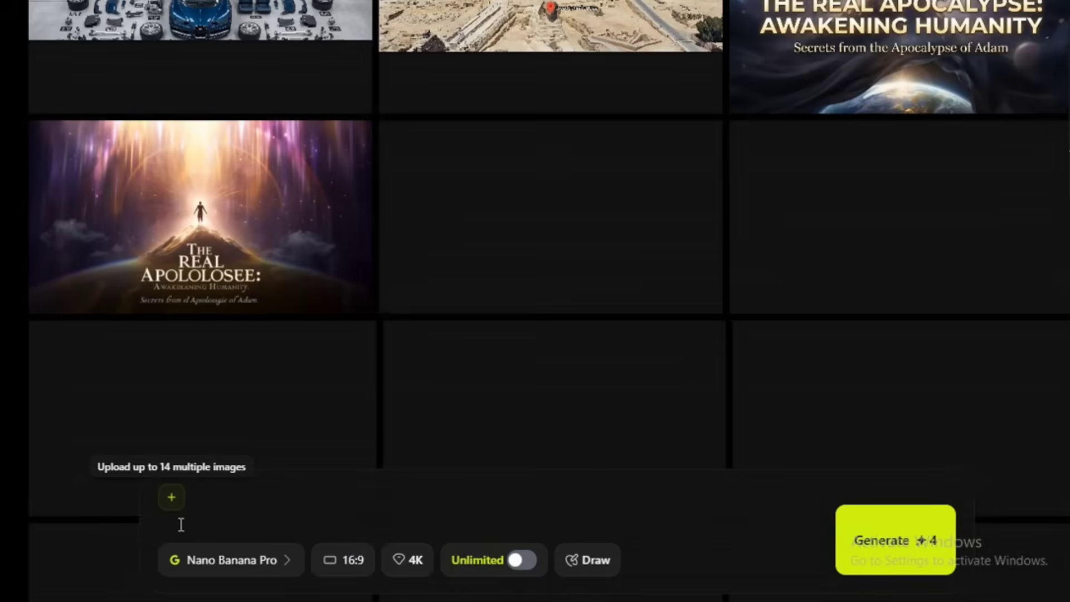
# Step: Attach the mountain photo, add the face-replacement prompt, and generate the rock-face image
pyautogui.hotkey('ctrl', 'v')
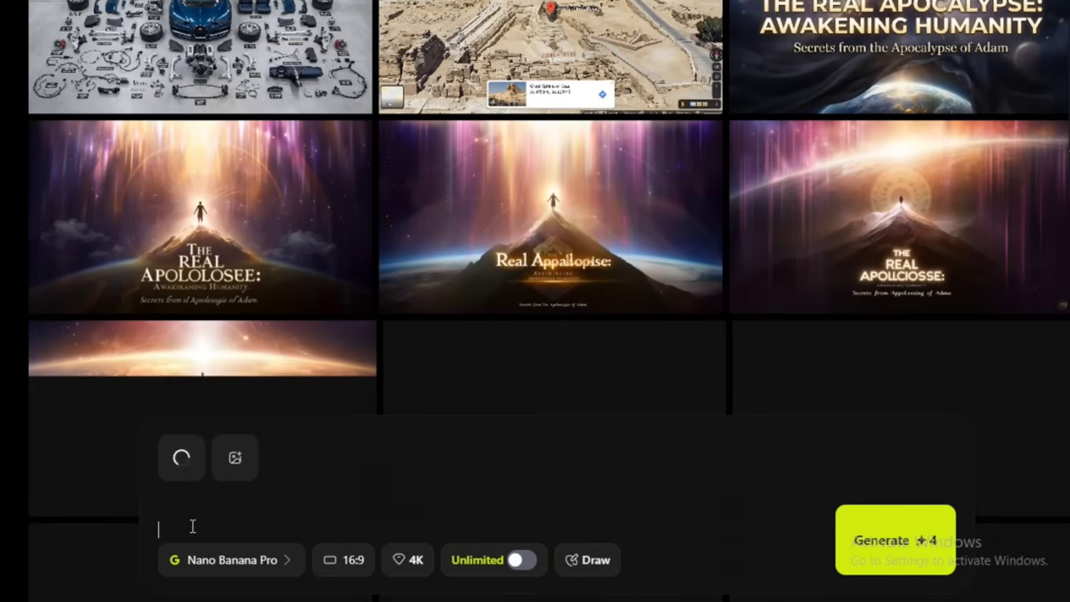
pyautogui.write("Replace Mount's face with Brad Pit. Keep rock texture & lighting.")
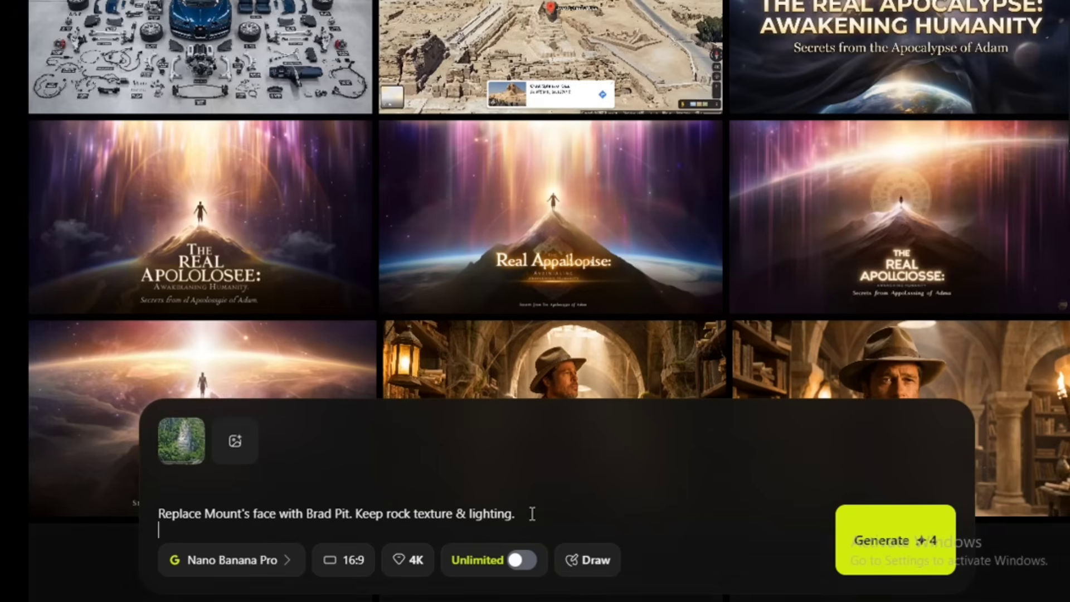
pyautogui.press('Return')
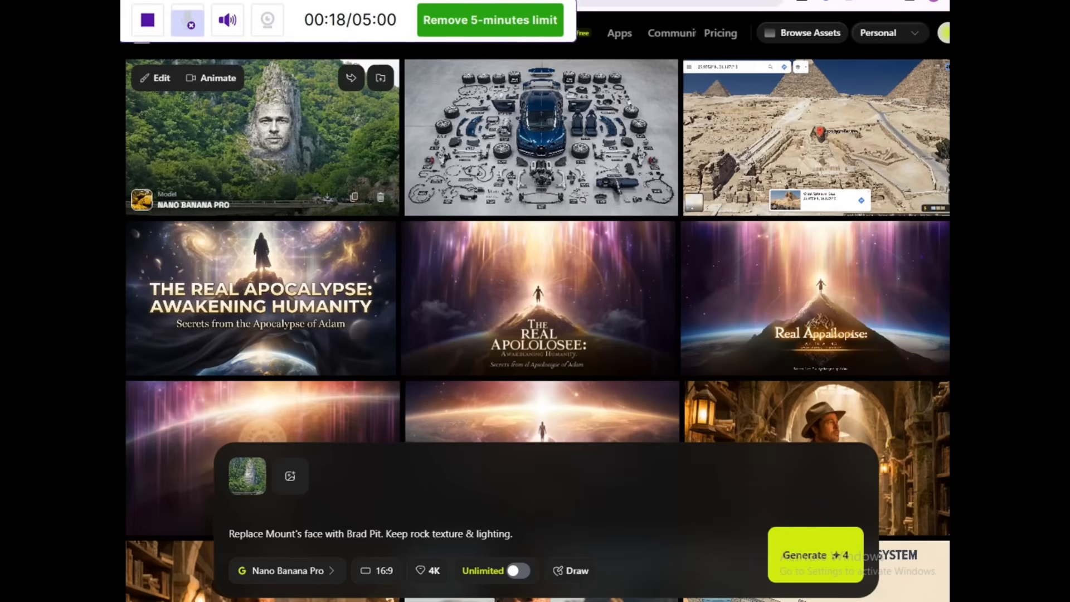
# Step: Open decebalus-monument.jpeg and place it beside the generated cliff face for comparison
pyautogui.moveTo(654, 601)
pyautogui.click(654, 551)
pyautogui.moveTo(538, 173); pyautogui.dragTo(232, 244)
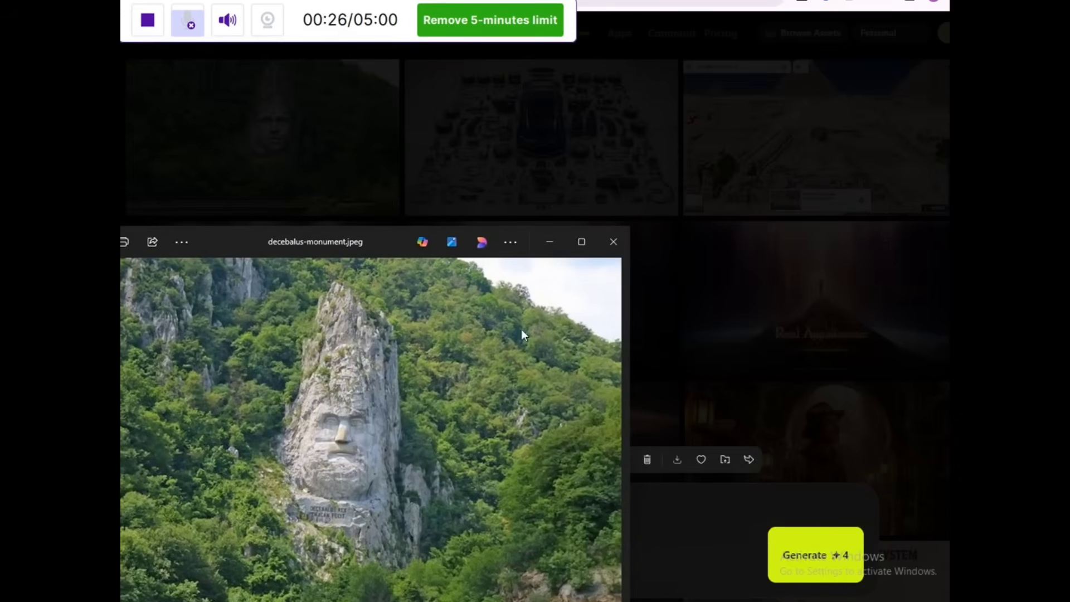
pyautogui.click(551, 240)
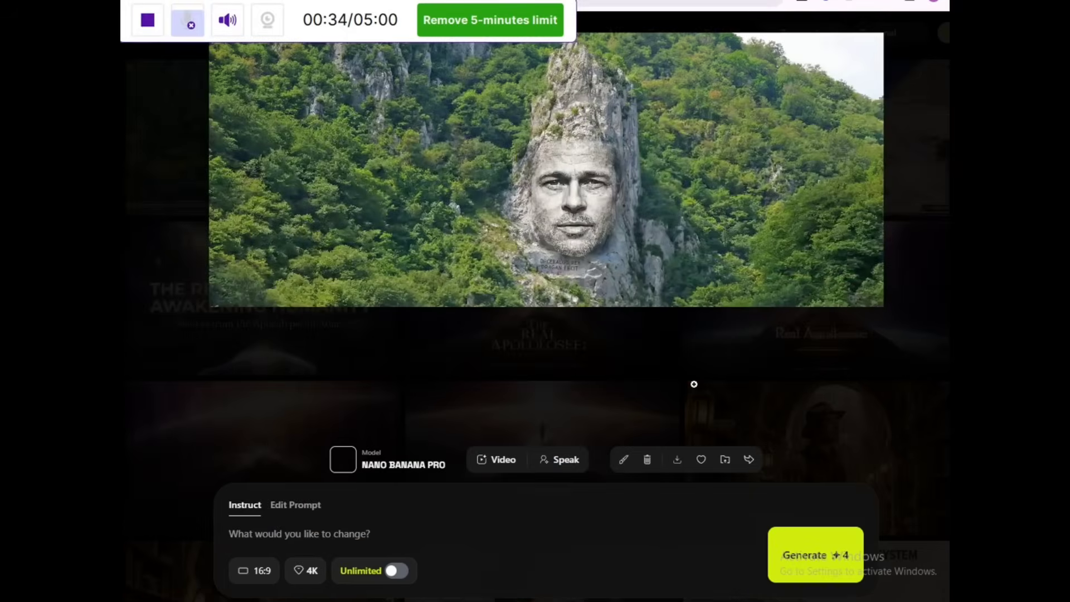
pyautogui.hotkey('alt', 'Tab')
pyautogui.moveTo(334, 232); pyautogui.dragTo(701, 310)
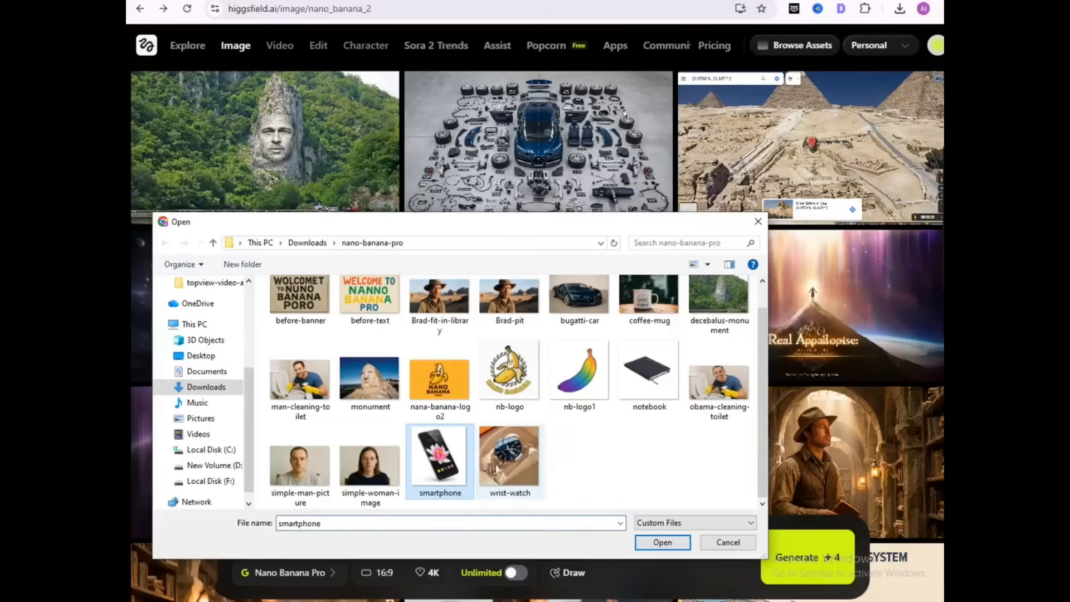
# Step: Attach the smartphone and coffee mug photos as reference images
pyautogui.click(663, 542)
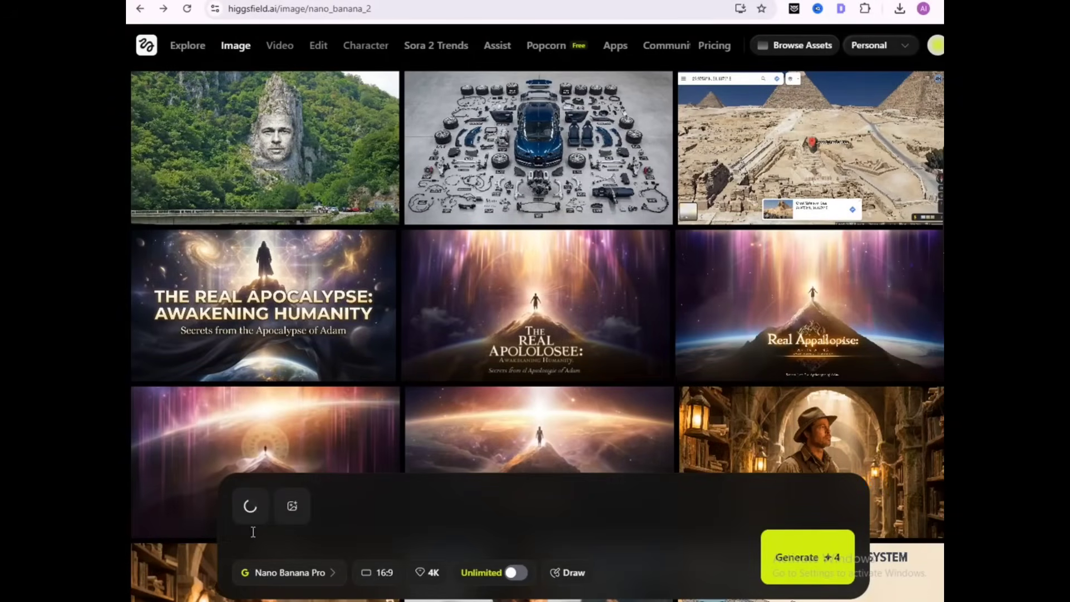
pyautogui.click(306, 510)
pyautogui.click(492, 490)
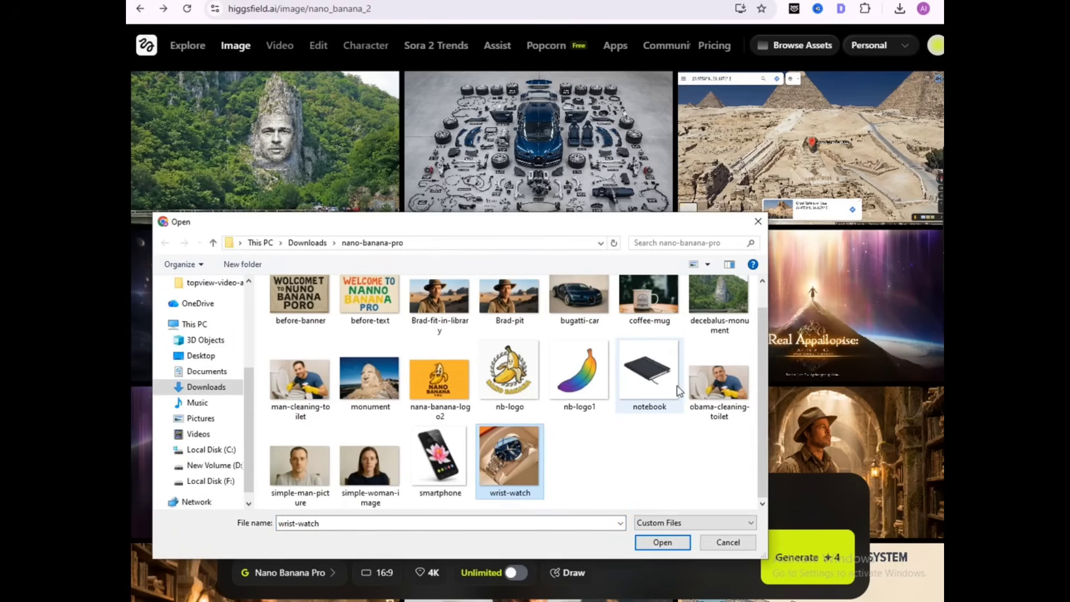
pyautogui.click(648, 379)
pyautogui.click(650, 310)
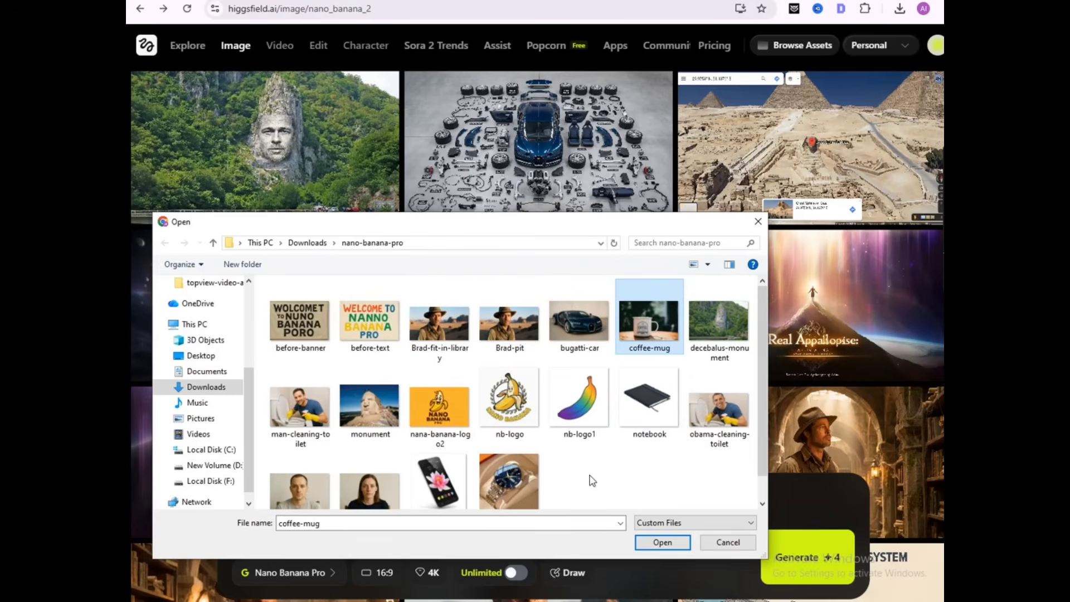
pyautogui.click(663, 542)
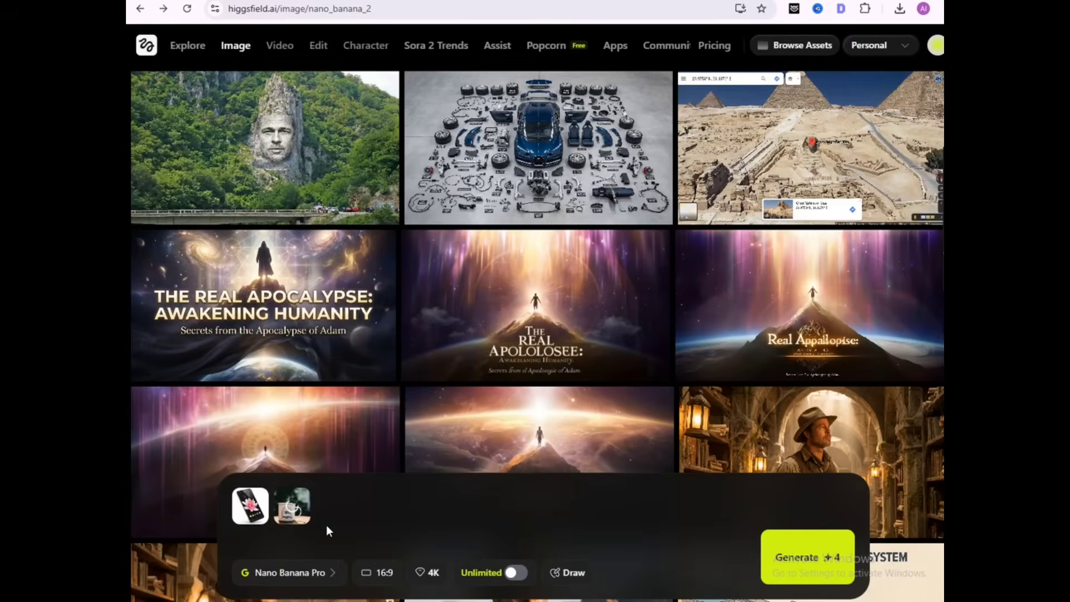
# Step: Attach the notebook and wristwatch photos as the third and fourth references
pyautogui.click(333, 508)
pyautogui.click(657, 431)
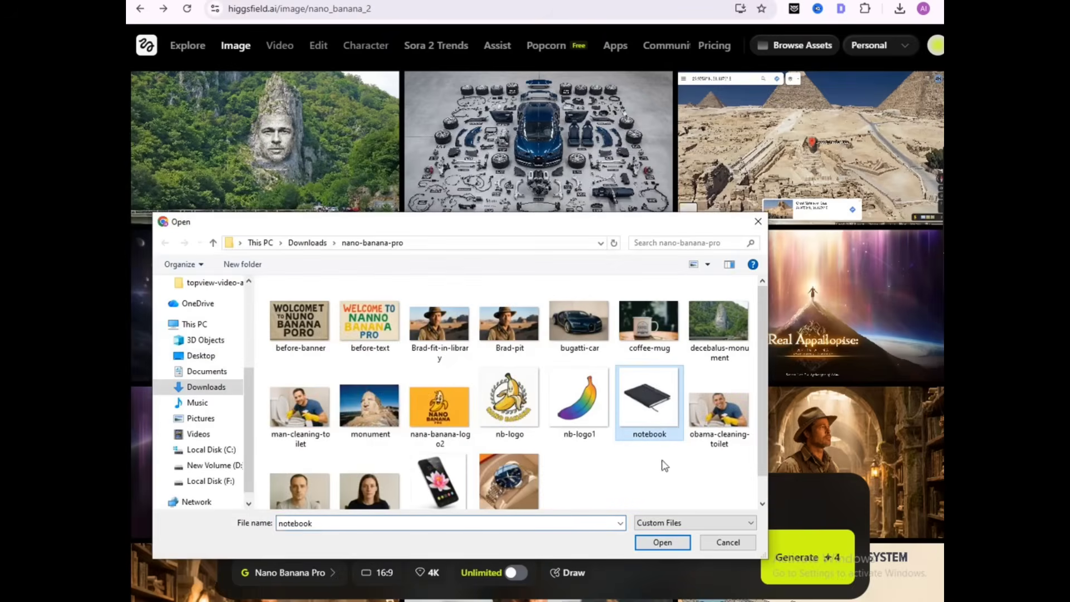
pyautogui.click(662, 543)
pyautogui.click(376, 511)
pyautogui.click(510, 478)
pyautogui.click(661, 542)
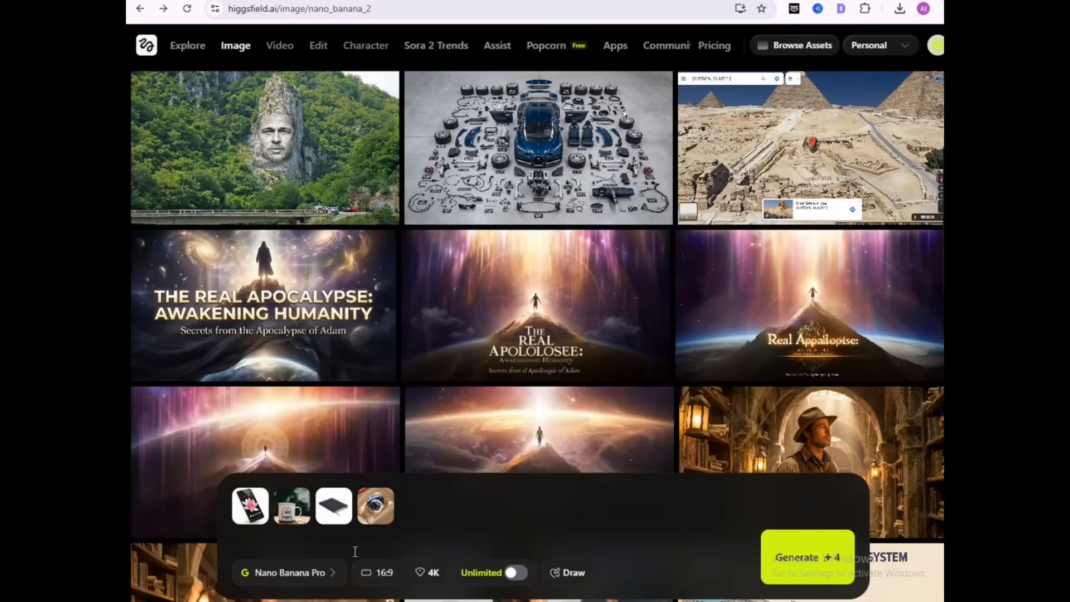
# Step: Paste the infographic prompt, change 'three' to 'four', and generate the image
pyautogui.click(323, 542)
pyautogui.write('Create a clean infographic explaining these three objects. Use readable labels, structured layout, and logically placed numbers.')
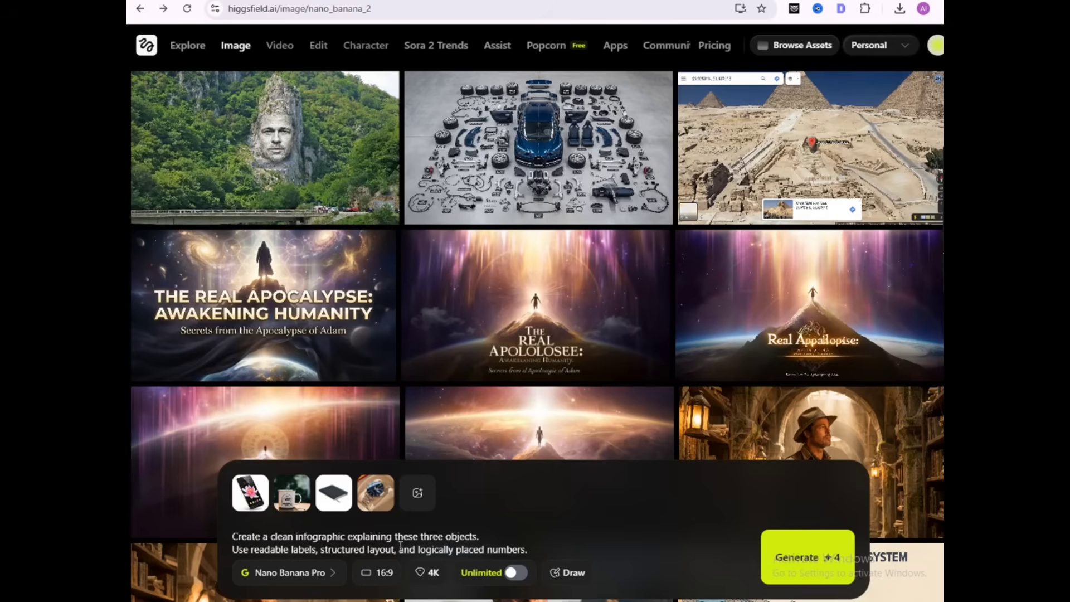
pyautogui.click(444, 539)
pyautogui.press('BackSpace')
pyautogui.press('BackSpace')
pyautogui.press('BackSpace')
pyautogui.press('BackSpace')
pyautogui.press('BackSpace')
pyautogui.write('four')
pyautogui.click(762, 565)
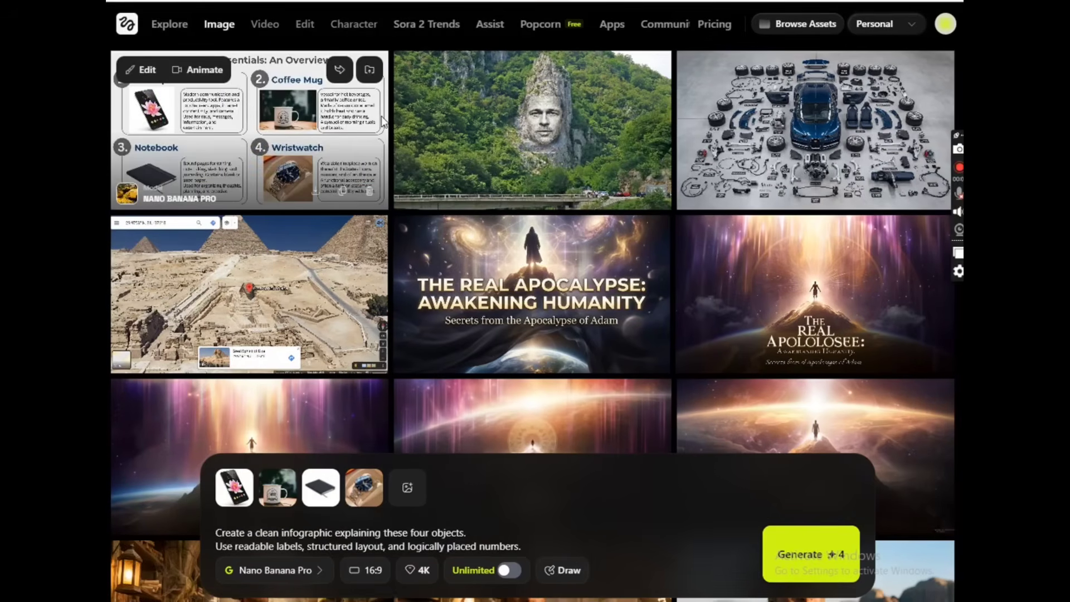
# Step: View the Everyday Essentials infographic in detail, then select portraits c1 and c2 for upload
pyautogui.click(374, 121)
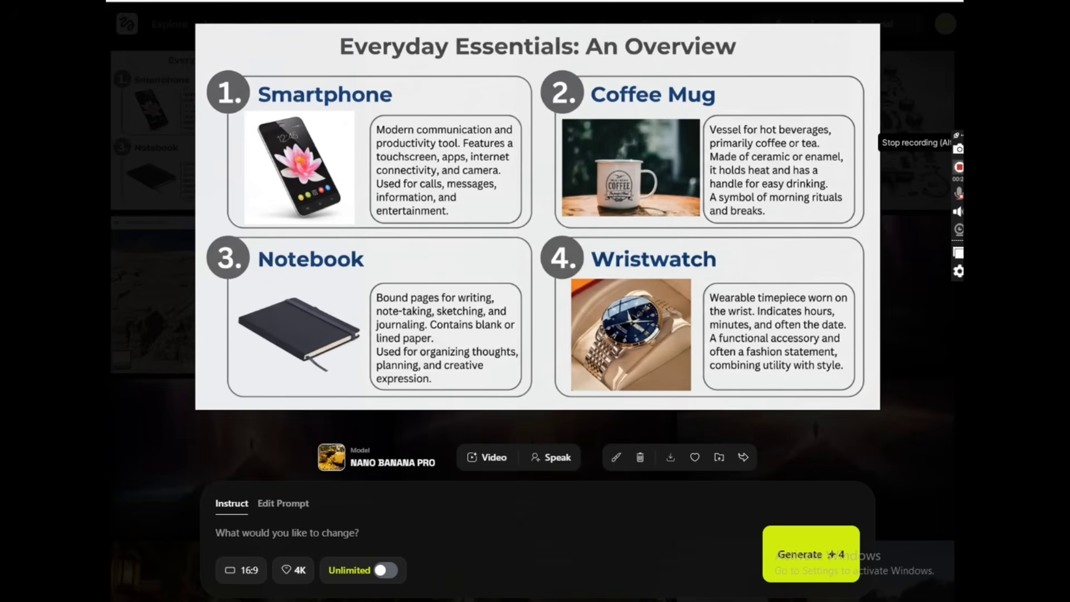
pyautogui.click(649, 315)
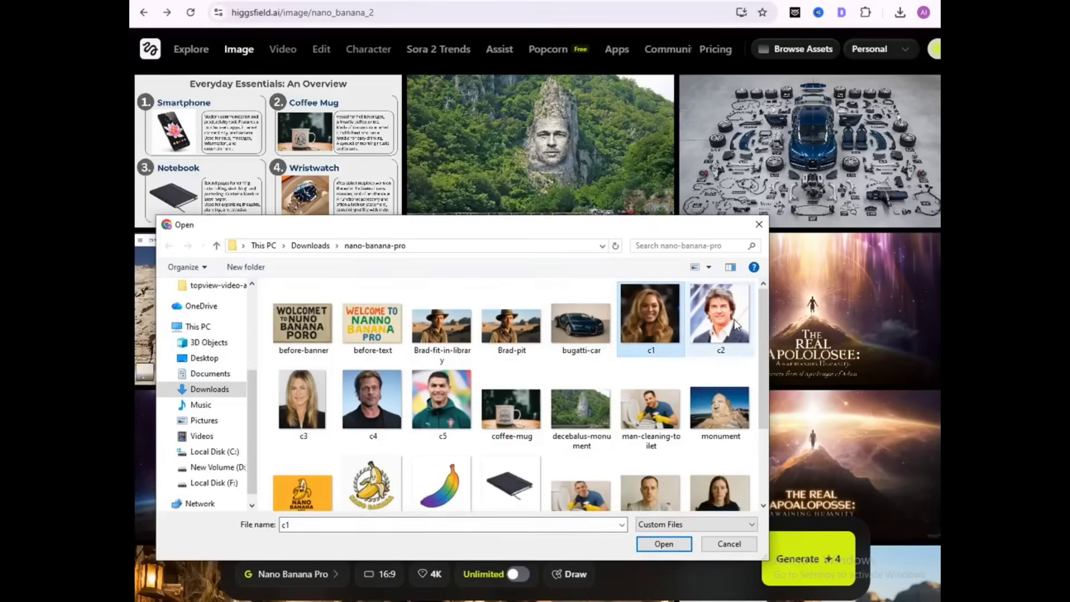
pyautogui.keyDown('ctrl'); pyautogui.click(719, 314); pyautogui.keyUp('ctrl')
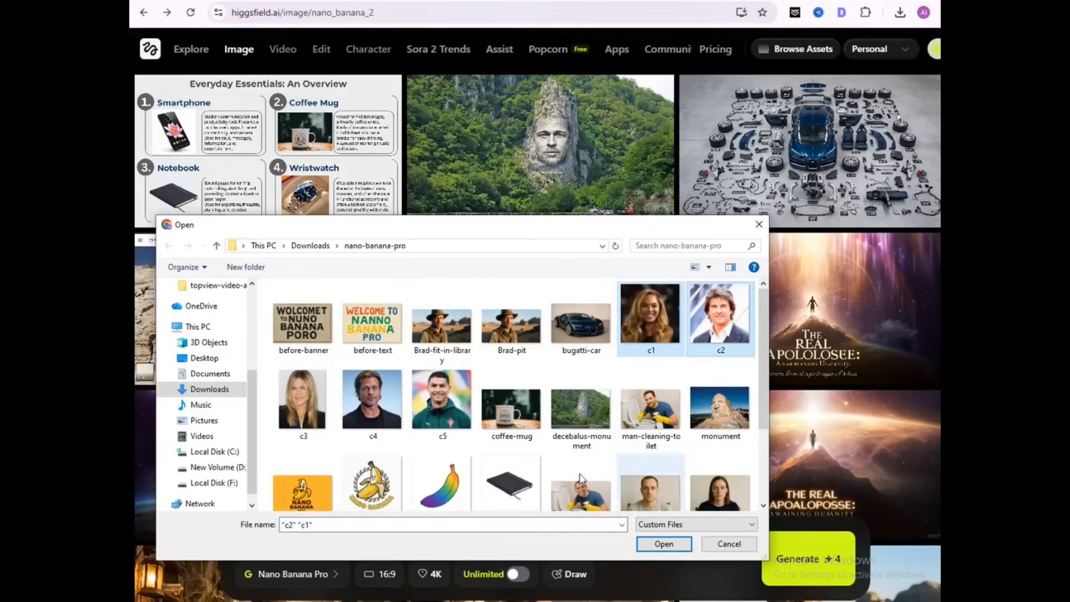
# Step: Add portraits c3 through c5 to the selection and attach all five as references
pyautogui.keyDown('ctrl'); pyautogui.click(303, 400); pyautogui.keyUp('ctrl')
pyautogui.keyDown('ctrl'); pyautogui.click(452, 390); pyautogui.keyUp('ctrl')
pyautogui.click(664, 543)
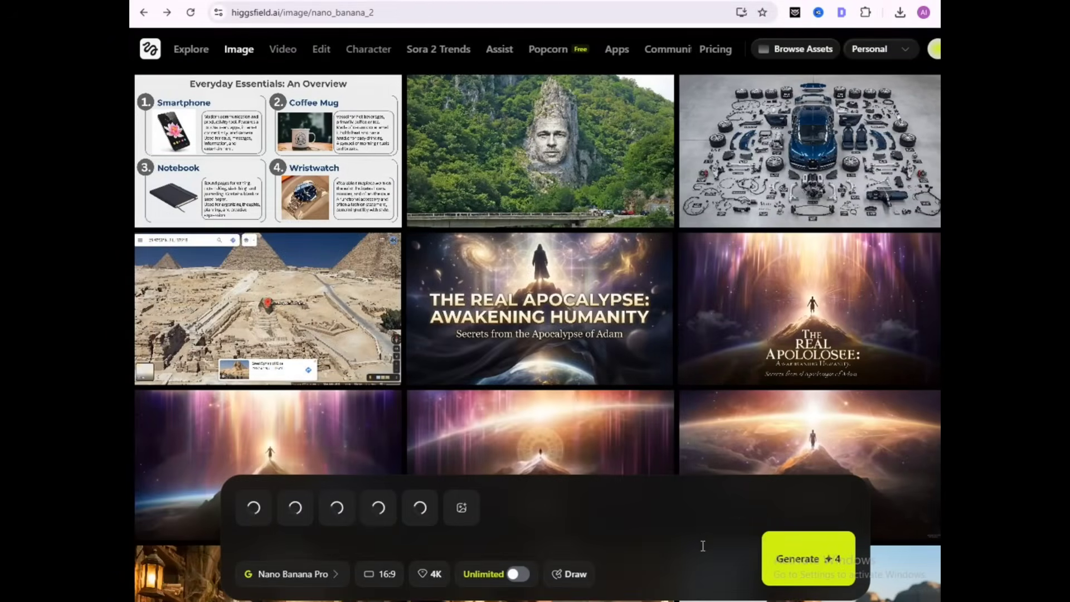
# Step: Paste the combine-into-one-composition prompt and add 'playing snooker' to it
pyautogui.click(422, 534)
pyautogui.write('Combine them into one cohesive composition, maintain style, 4K.')
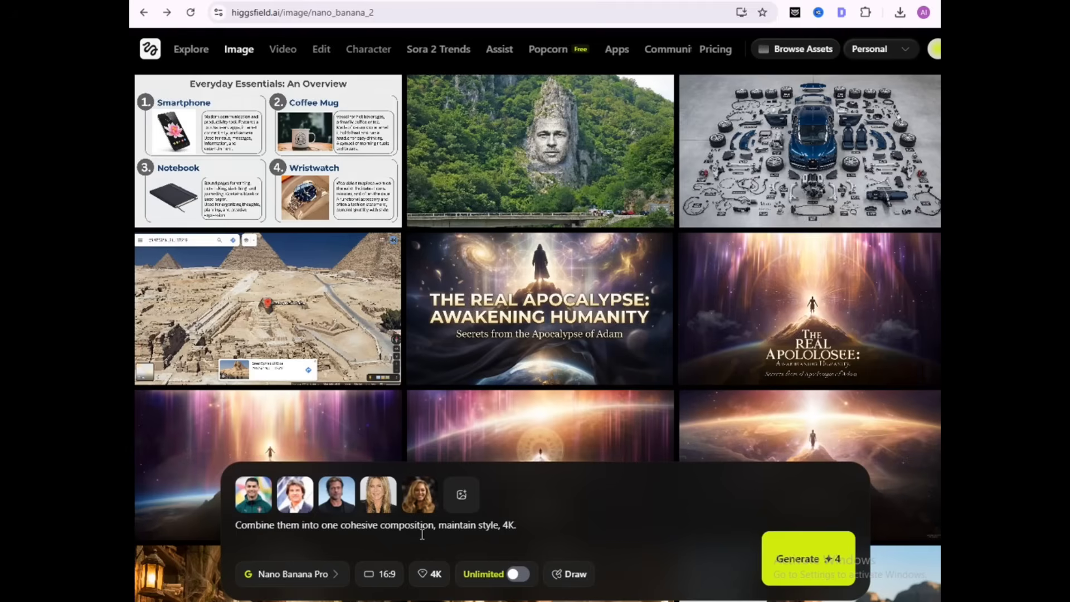
pyautogui.write('playing snoo')
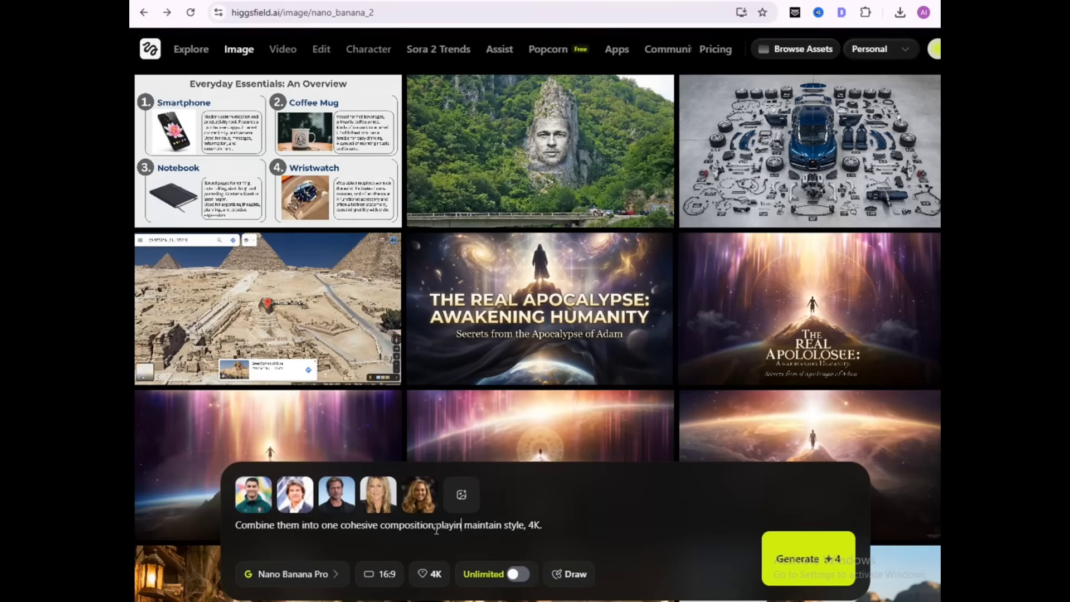
pyautogui.write('ker')
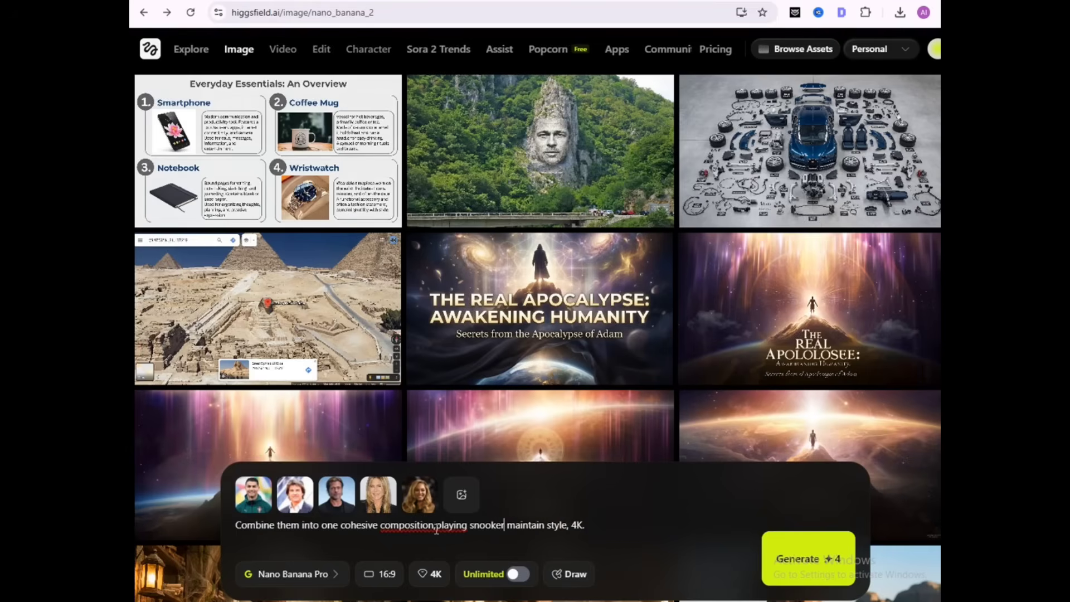